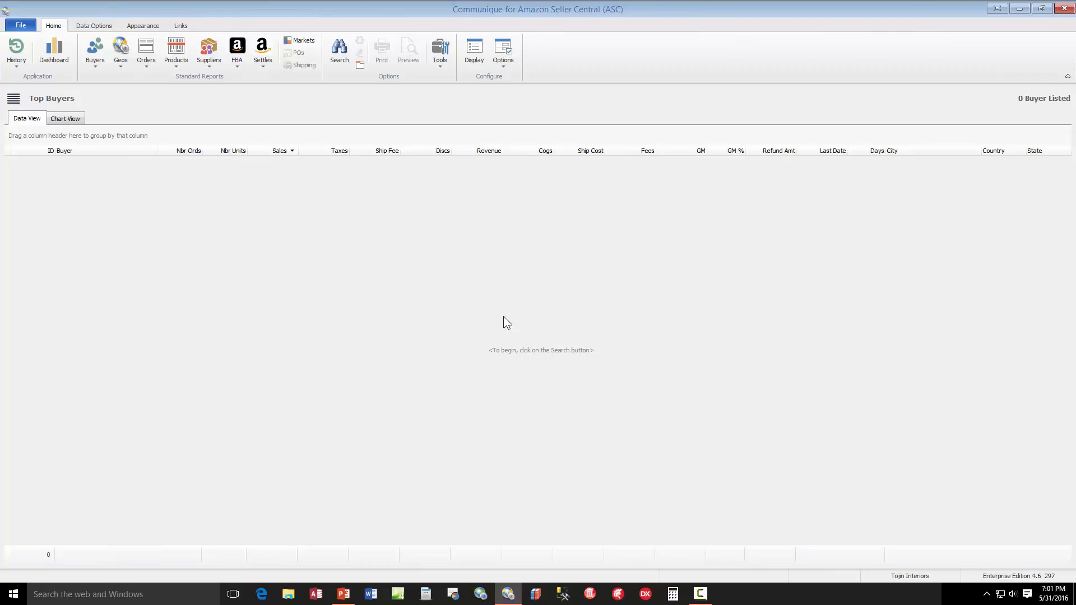
{"action": "right_click", "coordinate": [556, 249]}
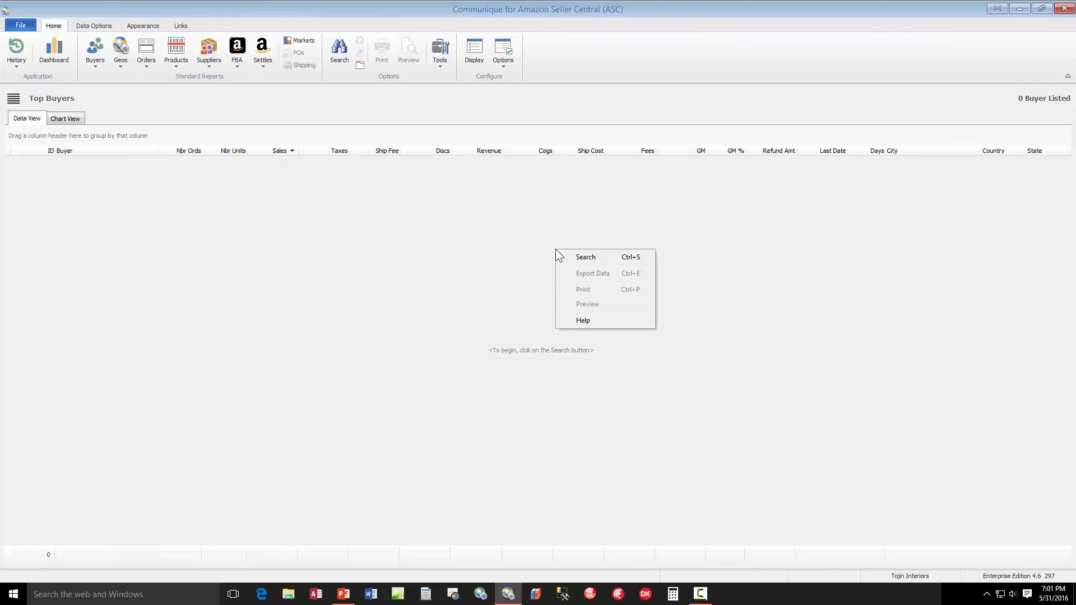
{"action": "left_click", "coordinate": [603, 256]}
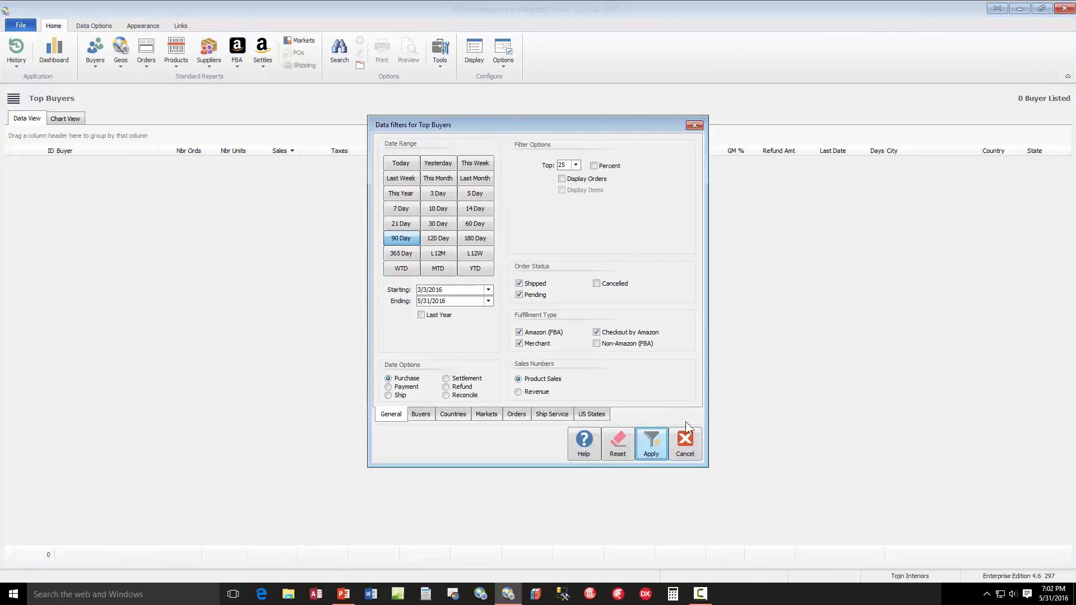
{"action": "left_click", "coordinate": [685, 432]}
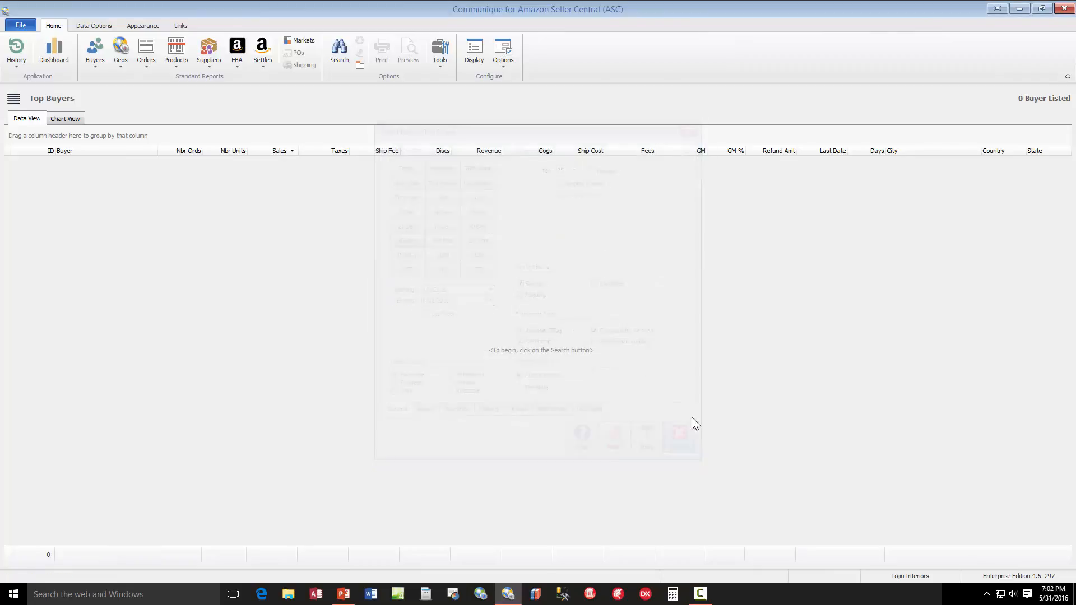
{"action": "left_click", "coordinate": [339, 55]}
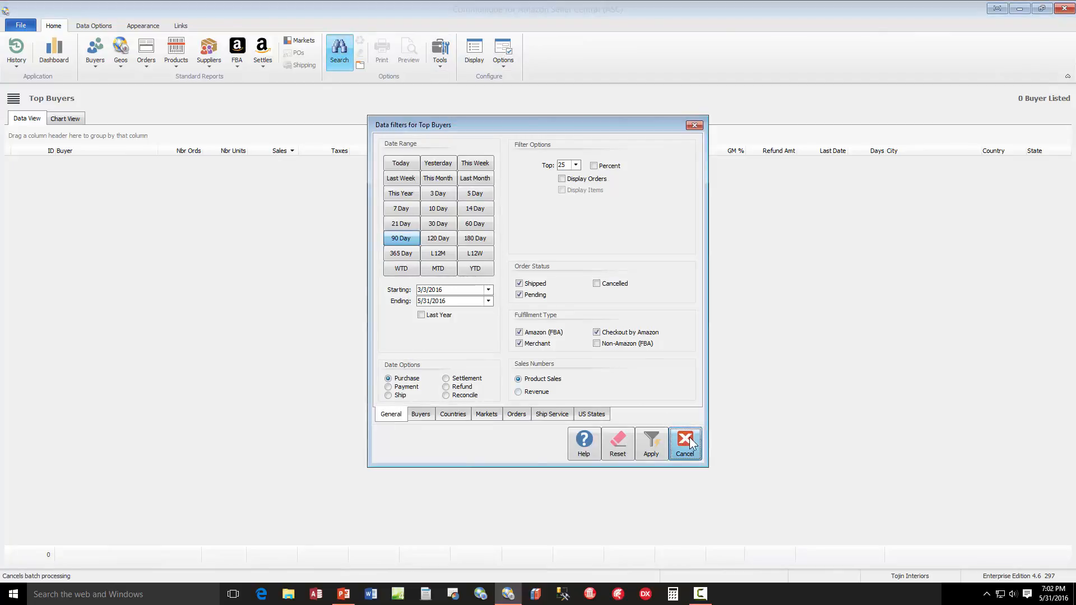
{"action": "key", "text": "Escape"}
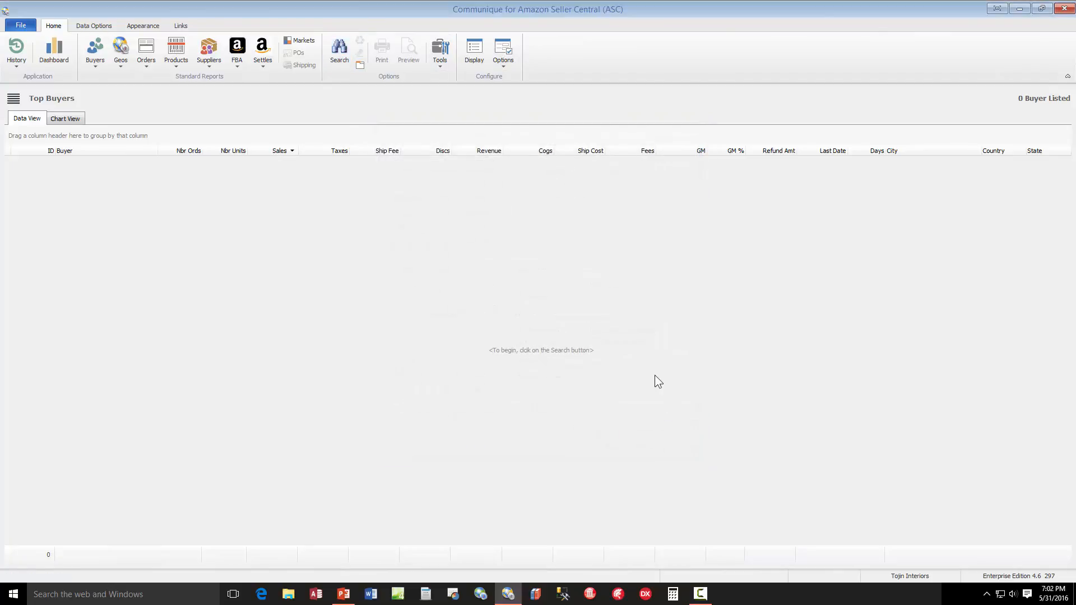
Run the Top Buyers search with the 90 Day date range and the top 25 filter
{"action": "key", "text": "ctrl+f"}
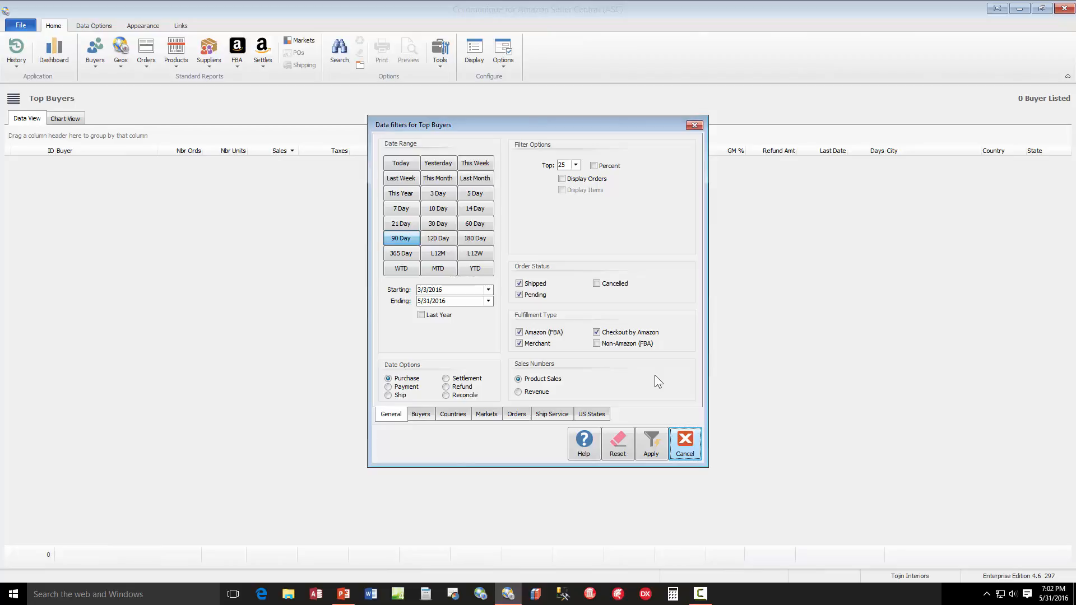
{"action": "left_click", "coordinate": [651, 443]}
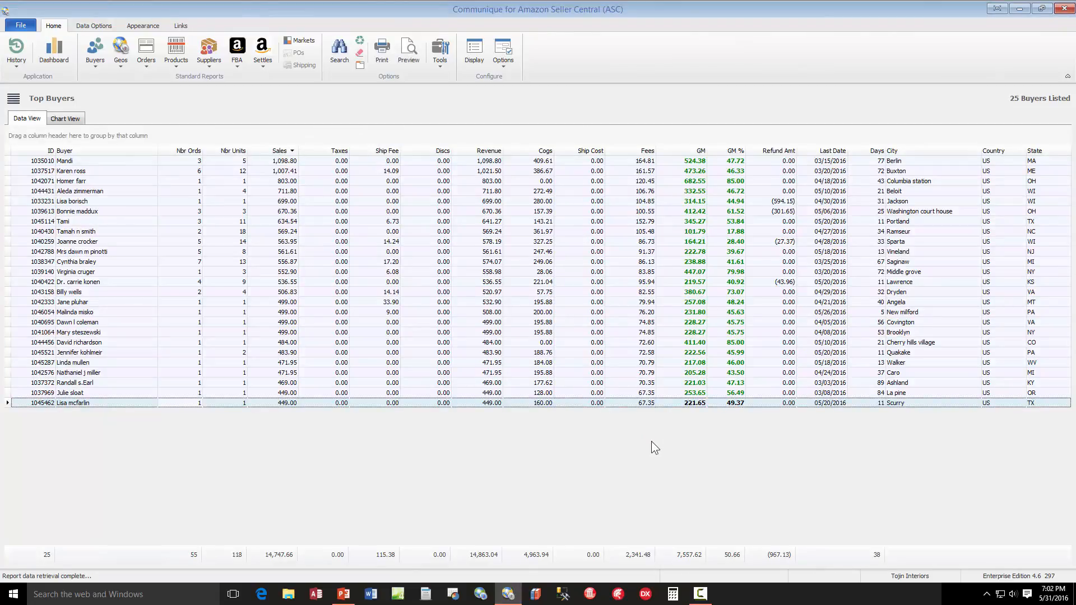
Rerun the Top Buyers report using the Payment date option
{"action": "right_click", "coordinate": [651, 442]}
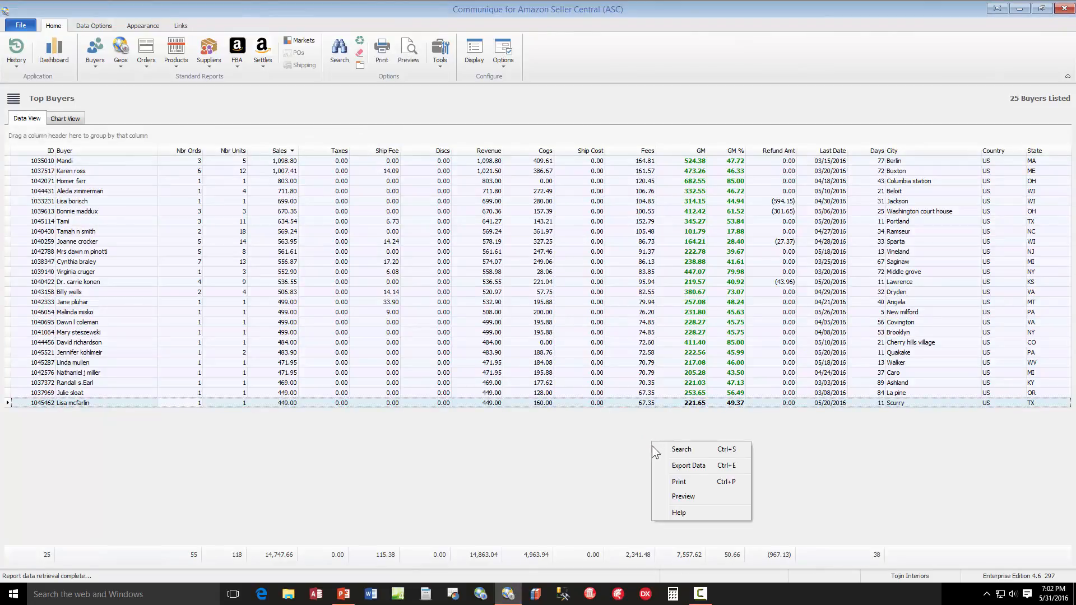
{"action": "left_click", "coordinate": [692, 450]}
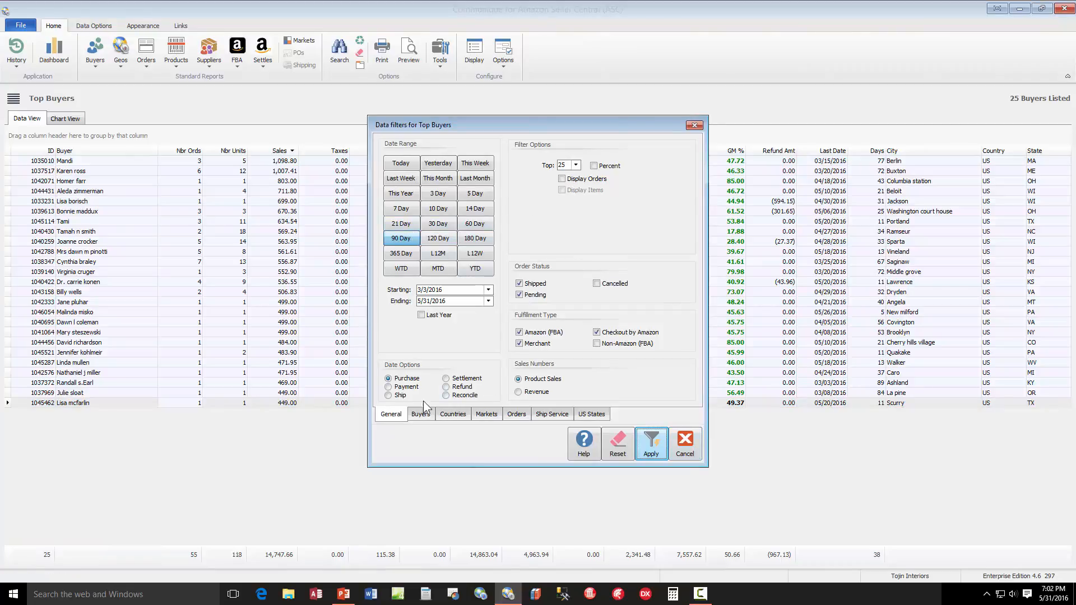
{"action": "left_click", "coordinate": [410, 390]}
{"action": "left_click", "coordinate": [651, 445]}
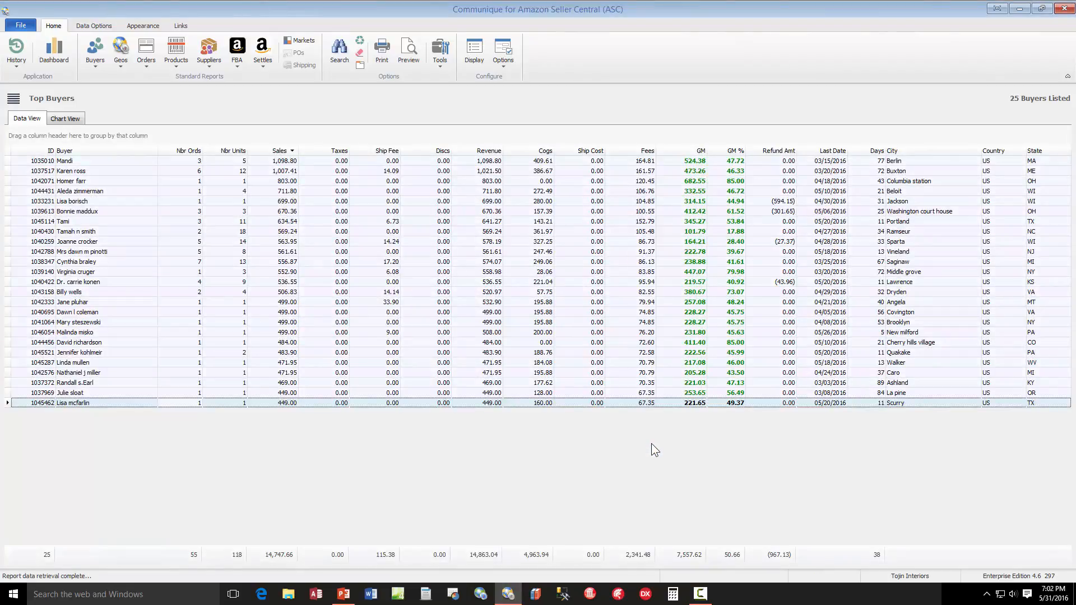
Rerun the Top Buyers report with Revenue as the sales numbers and with Pending and Checkout by Amazon orders excluded
{"action": "right_click", "coordinate": [652, 443]}
{"action": "left_click", "coordinate": [681, 448]}
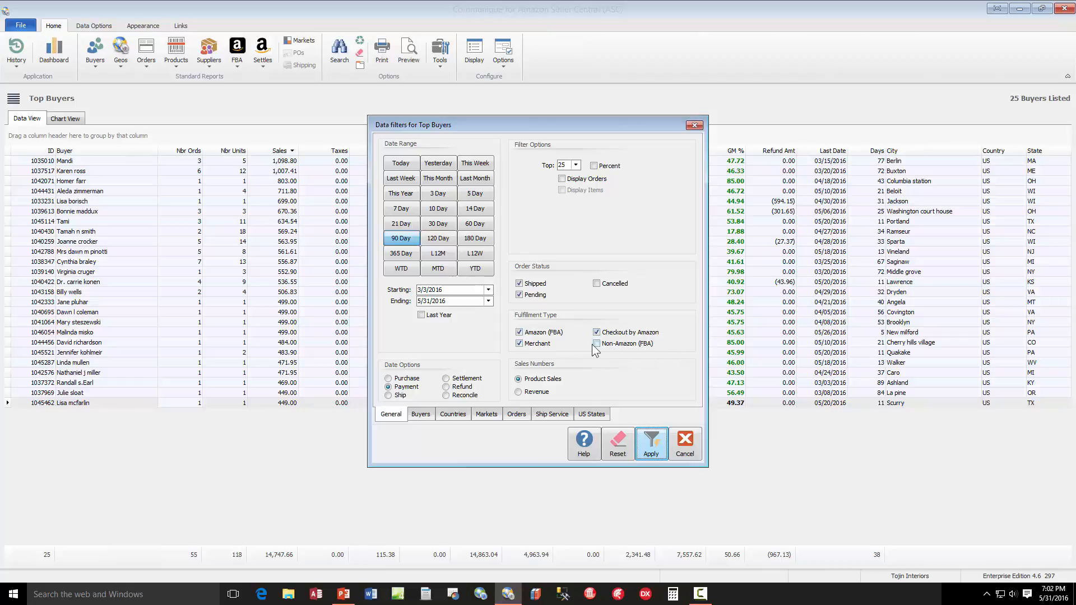
{"action": "left_click", "coordinate": [547, 392]}
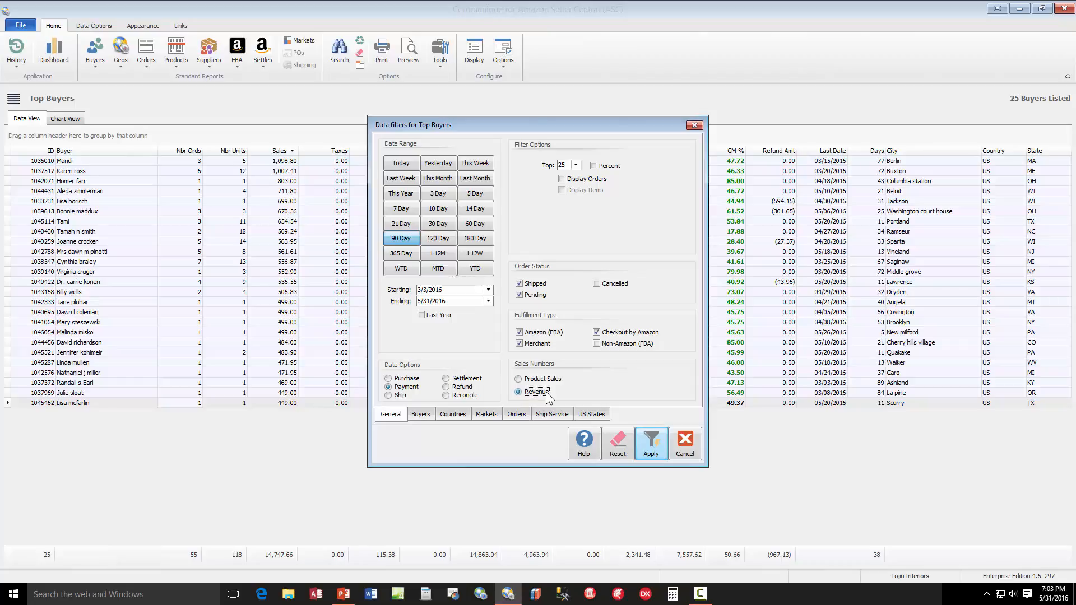
{"action": "left_click", "coordinate": [413, 389]}
{"action": "left_click", "coordinate": [597, 334]}
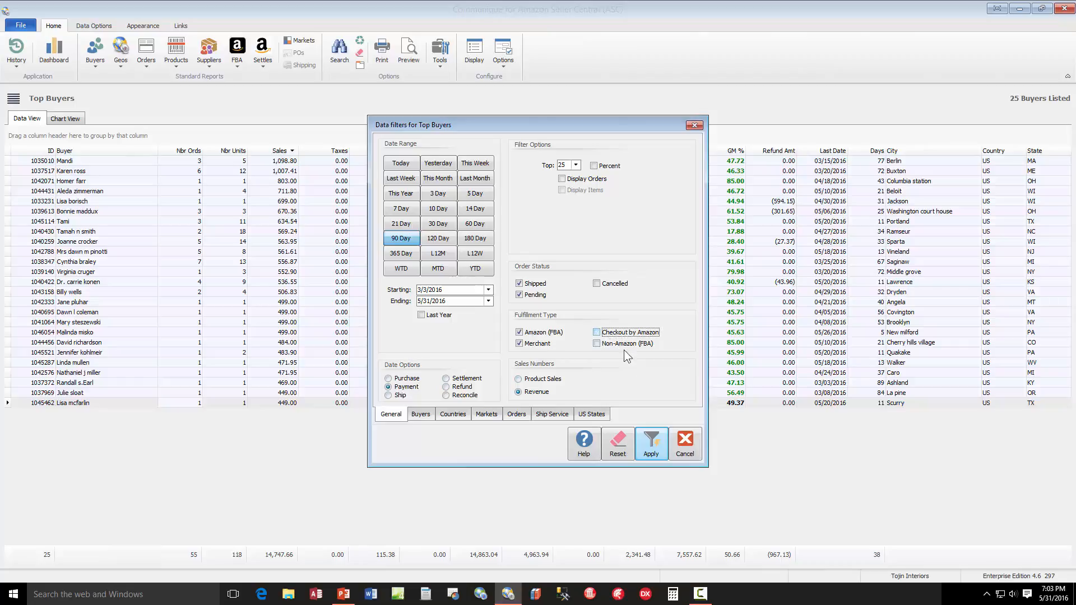
{"action": "left_click", "coordinate": [519, 294]}
{"action": "left_click", "coordinate": [649, 446]}
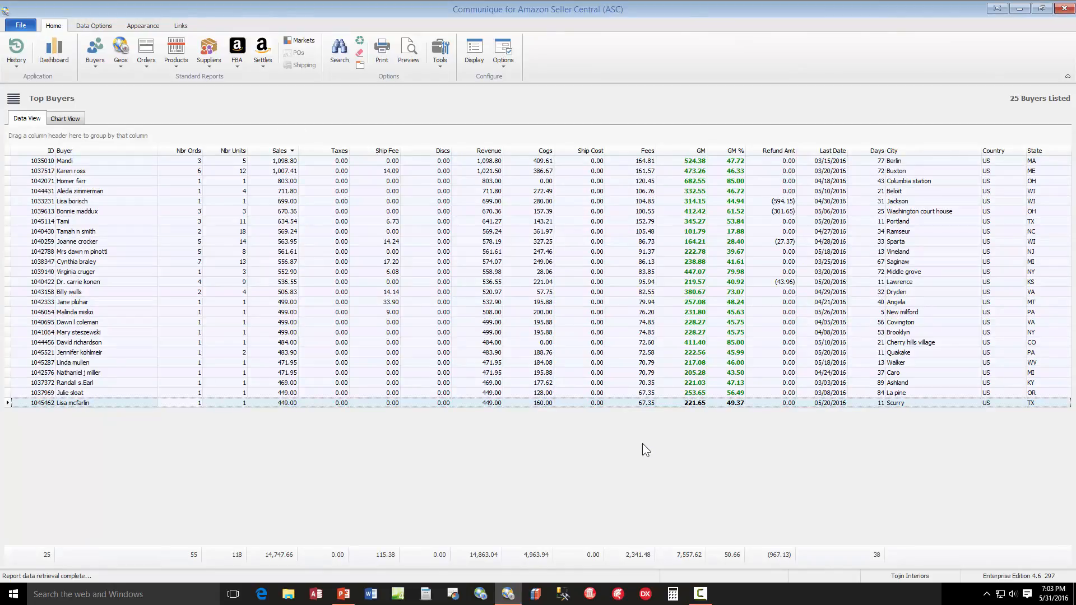
Add California to the selected US states in the data filters, and reset all filters to their defaults
{"action": "right_click", "coordinate": [642, 445]}
{"action": "left_click", "coordinate": [666, 453]}
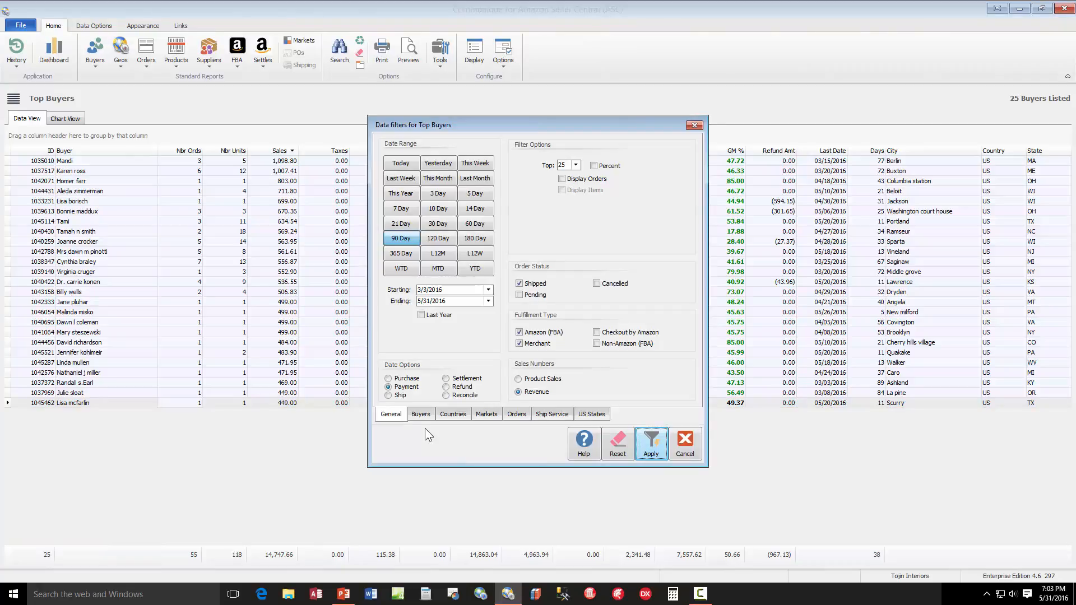
{"action": "left_click", "coordinate": [594, 415]}
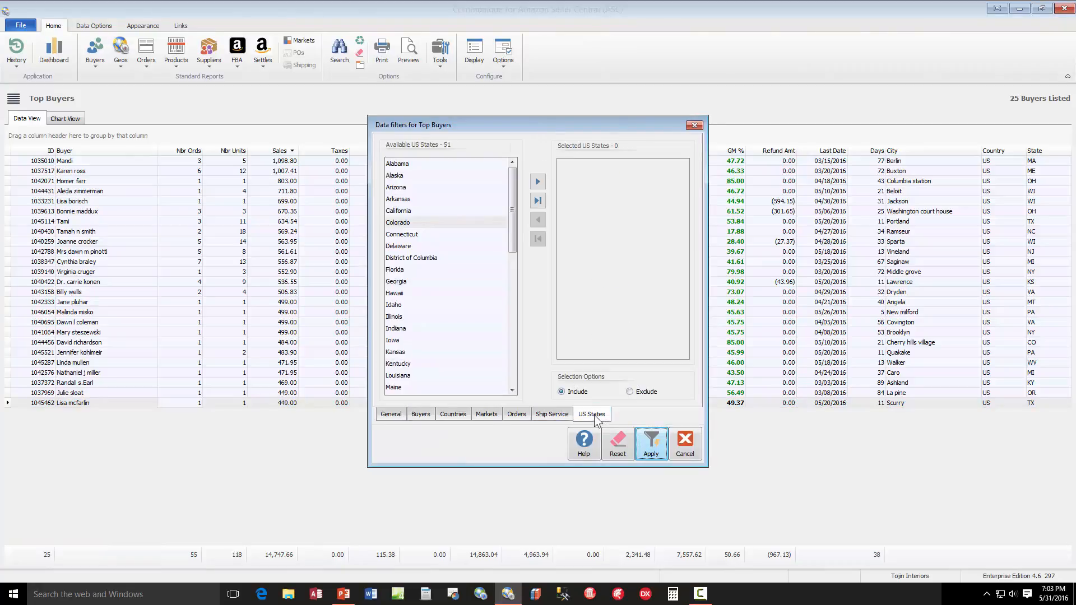
{"action": "double_click", "coordinate": [420, 212]}
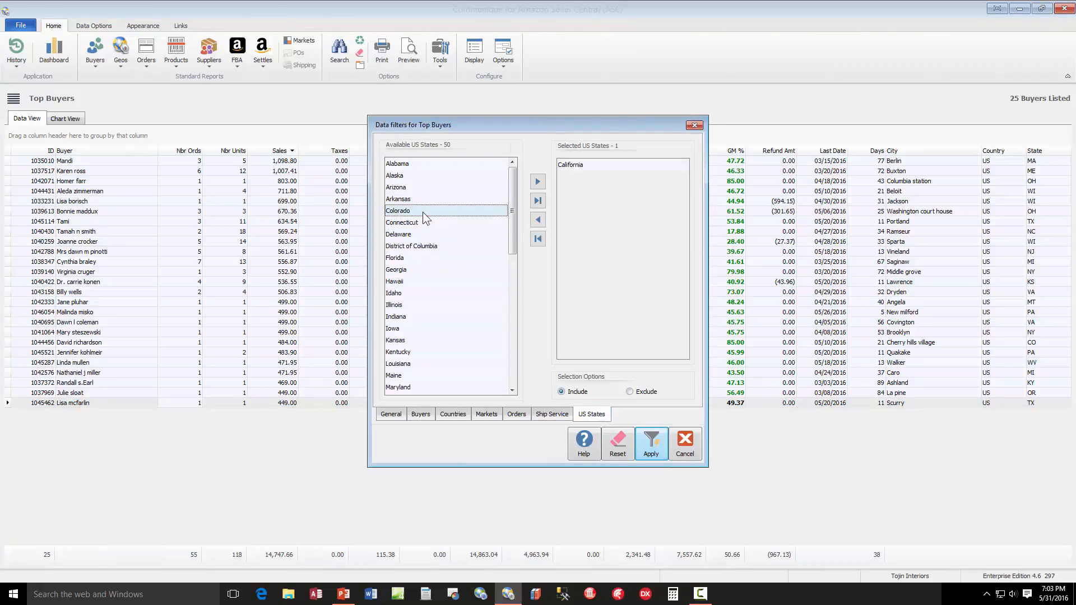
{"action": "left_click", "coordinate": [621, 453]}
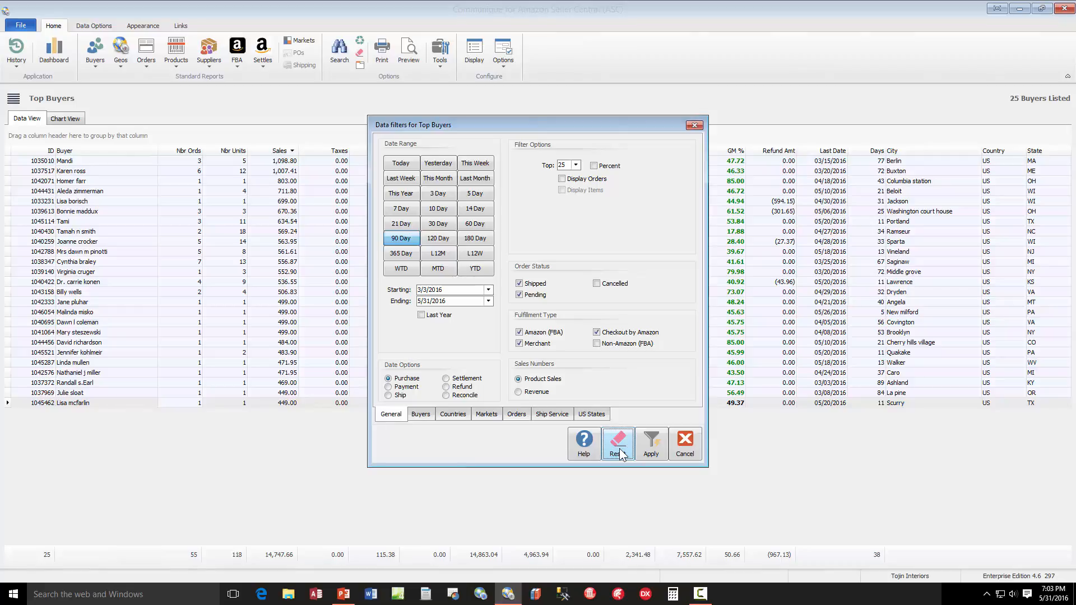
With the other filters at their defaults, include only California as the US state and retrieve the report
{"action": "left_click", "coordinate": [618, 446]}
{"action": "left_click", "coordinate": [588, 416]}
{"action": "double_click", "coordinate": [420, 211]}
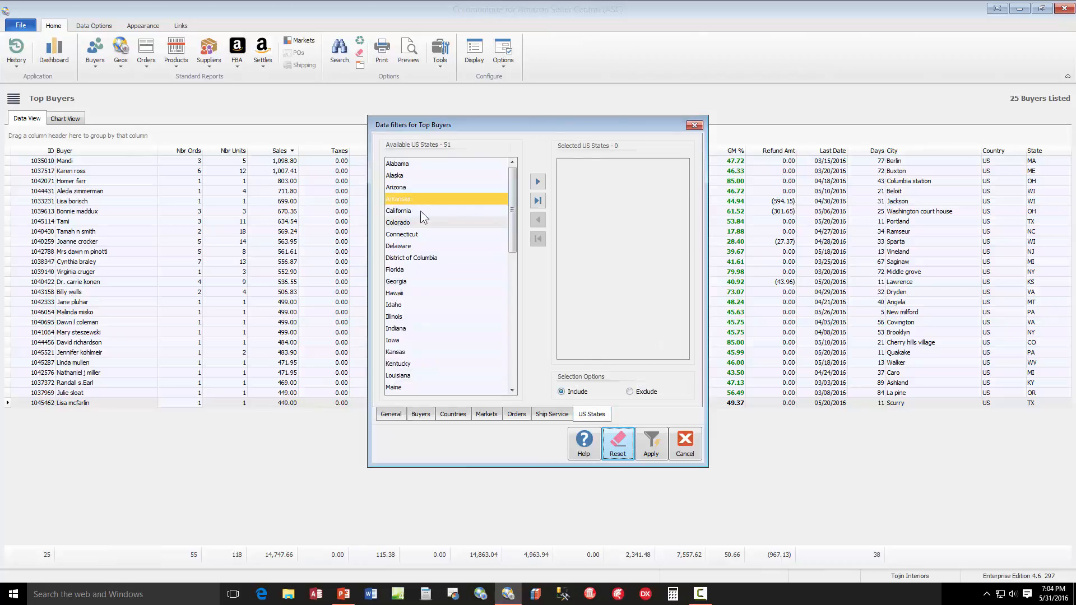
{"action": "left_click", "coordinate": [651, 448]}
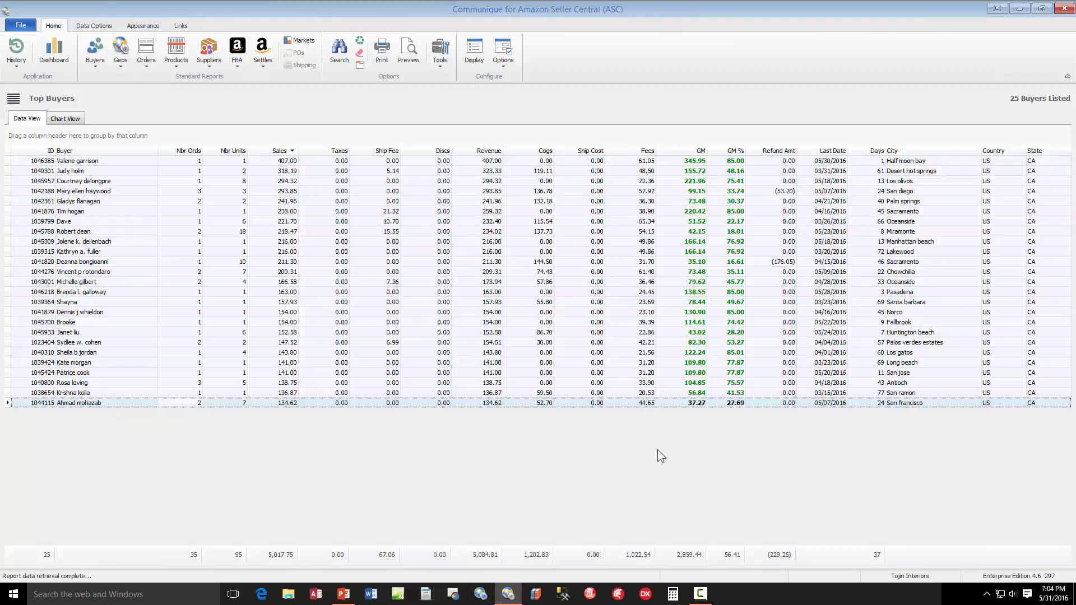
Reset the data filters and retrieve the report for the top 50 buyers
{"action": "right_click", "coordinate": [652, 452]}
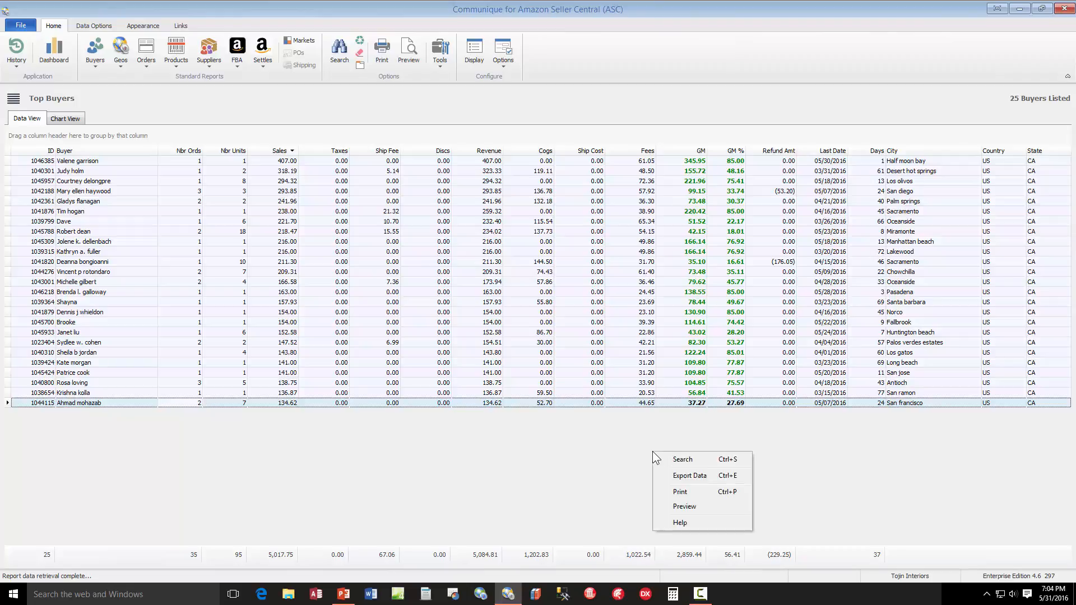
{"action": "left_click", "coordinate": [710, 460]}
{"action": "left_click", "coordinate": [617, 449]}
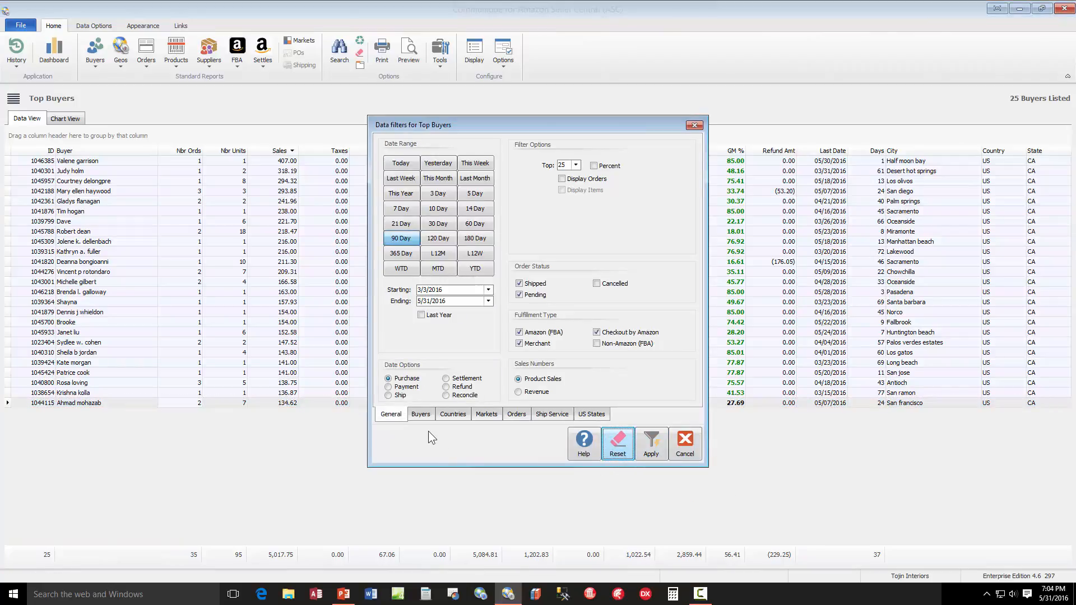
{"action": "left_click", "coordinate": [575, 165]}
{"action": "scroll", "coordinate": [569, 202], "scroll_direction": "down", "scroll_amount": 2}
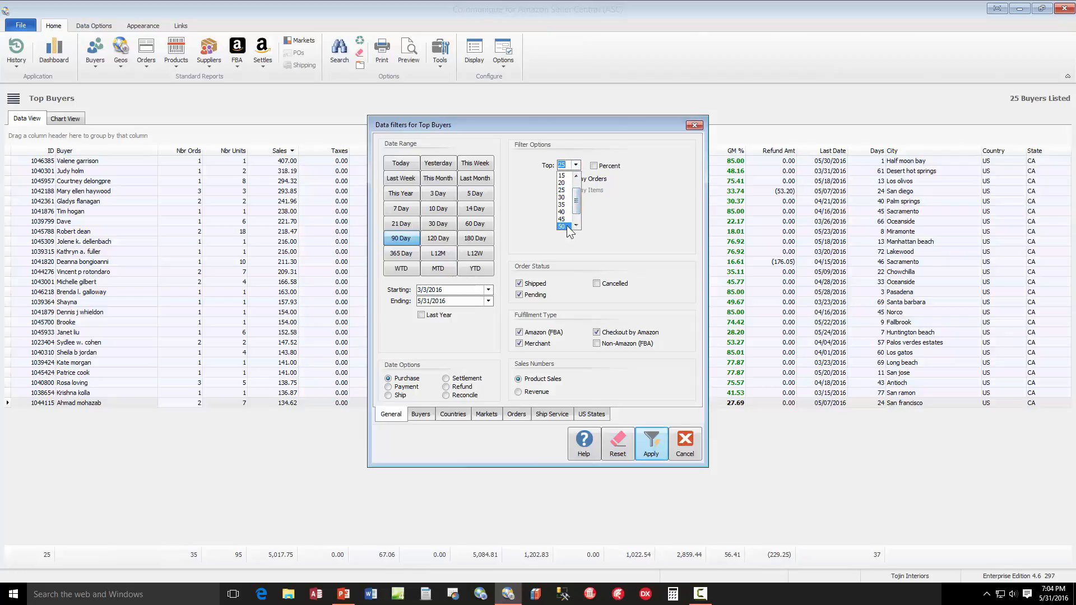
{"action": "left_click", "coordinate": [566, 225]}
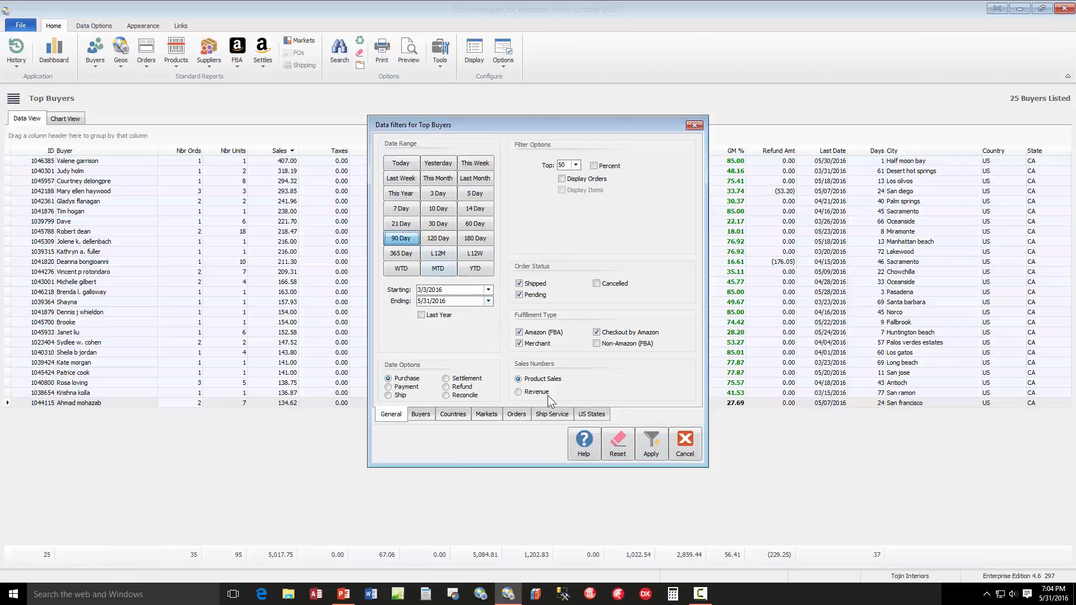
{"action": "left_click", "coordinate": [651, 443]}
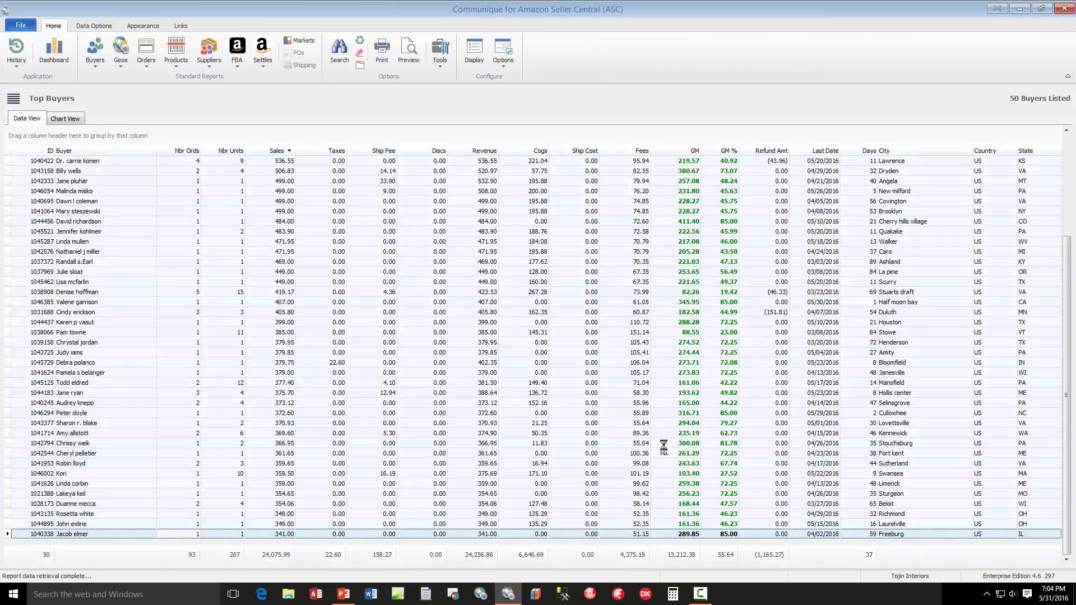
Change the filter to the top 5 percent of buyers and retrieve the report
{"action": "right_click", "coordinate": [579, 363]}
{"action": "left_click", "coordinate": [593, 369]}
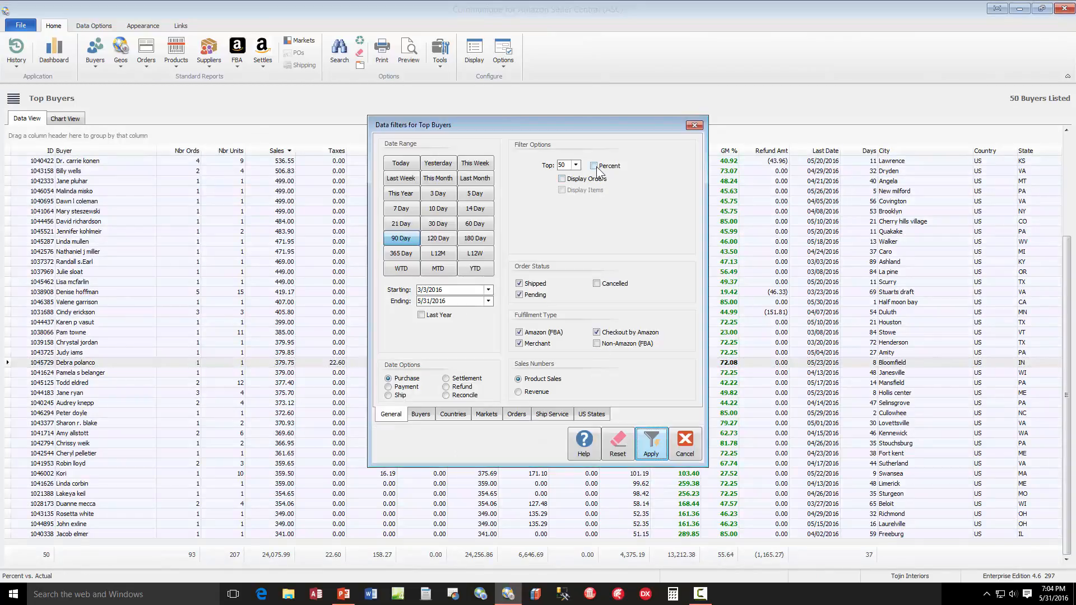
{"action": "left_click_drag", "start_coordinate": [570, 166], "coordinate": [542, 167]}
{"action": "left_click", "coordinate": [576, 166]}
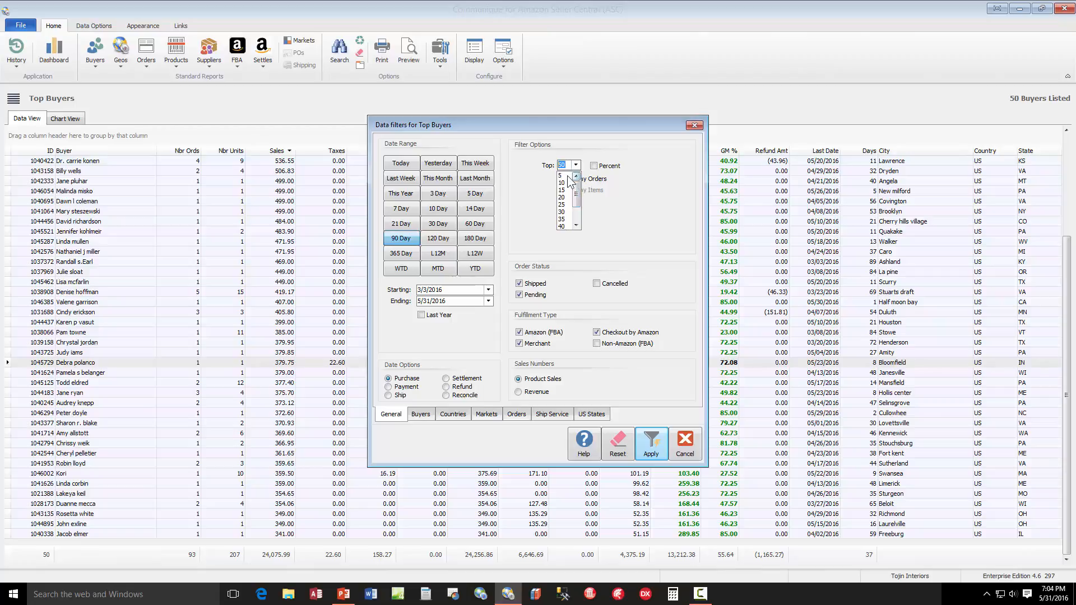
{"action": "left_click", "coordinate": [567, 182]}
{"action": "left_click", "coordinate": [658, 438]}
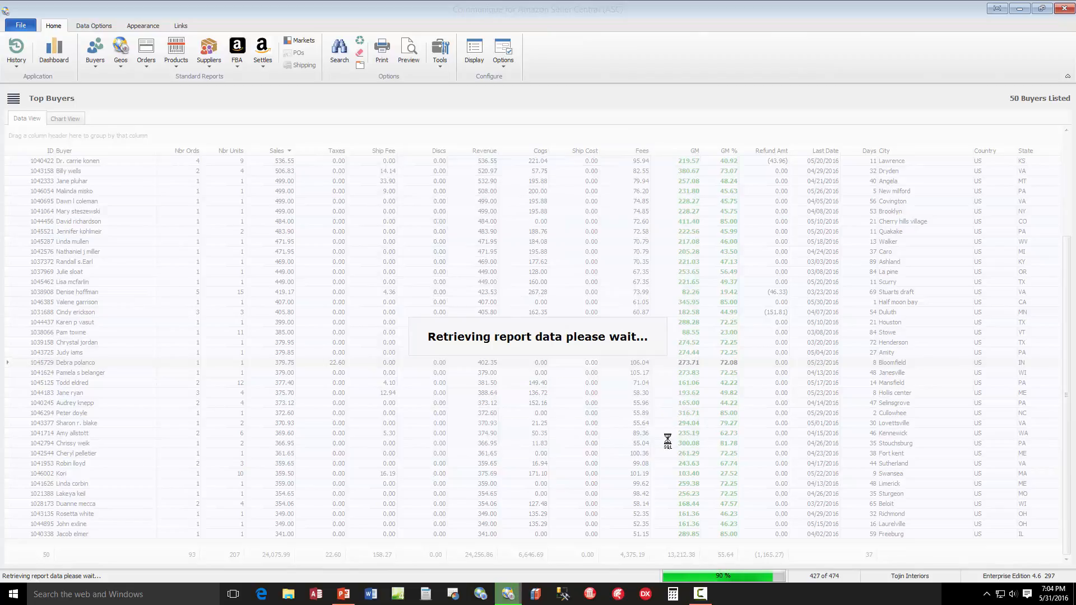
Turn off the Percent filter, set Top to 50, and retrieve the Top Buyers report
{"action": "left_click", "coordinate": [570, 322]}
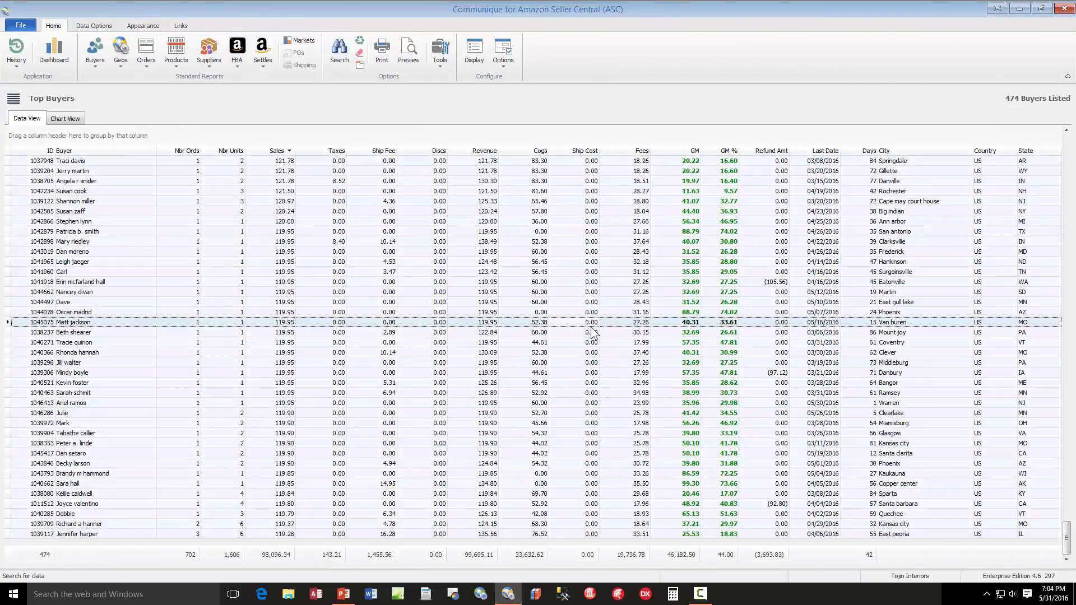
{"action": "left_click", "coordinate": [591, 327]}
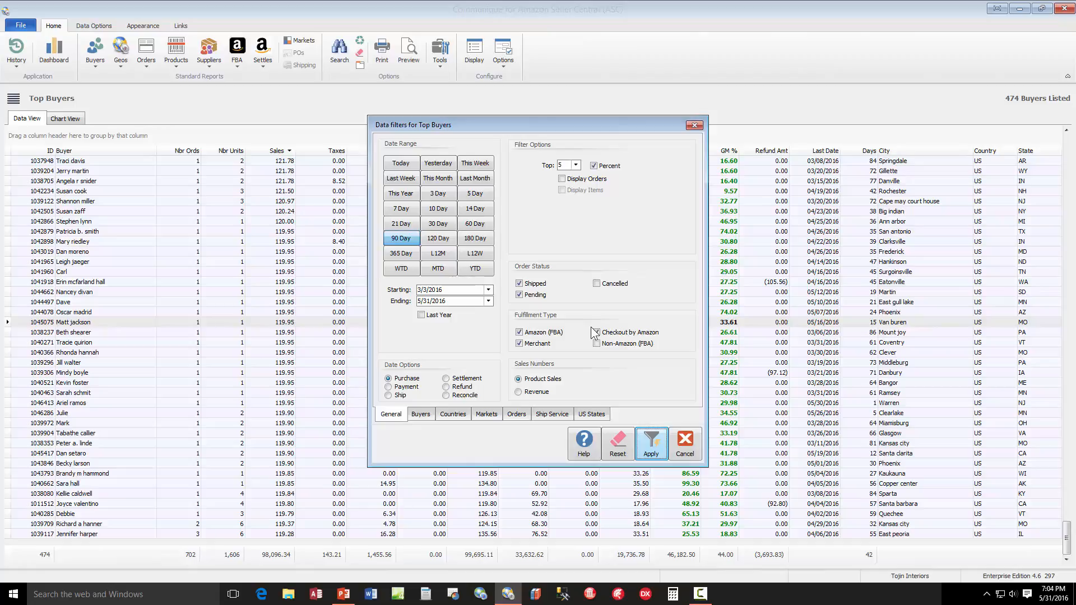
{"action": "left_click", "coordinate": [596, 332]}
{"action": "left_click", "coordinate": [594, 166]}
{"action": "left_click", "coordinate": [575, 165]}
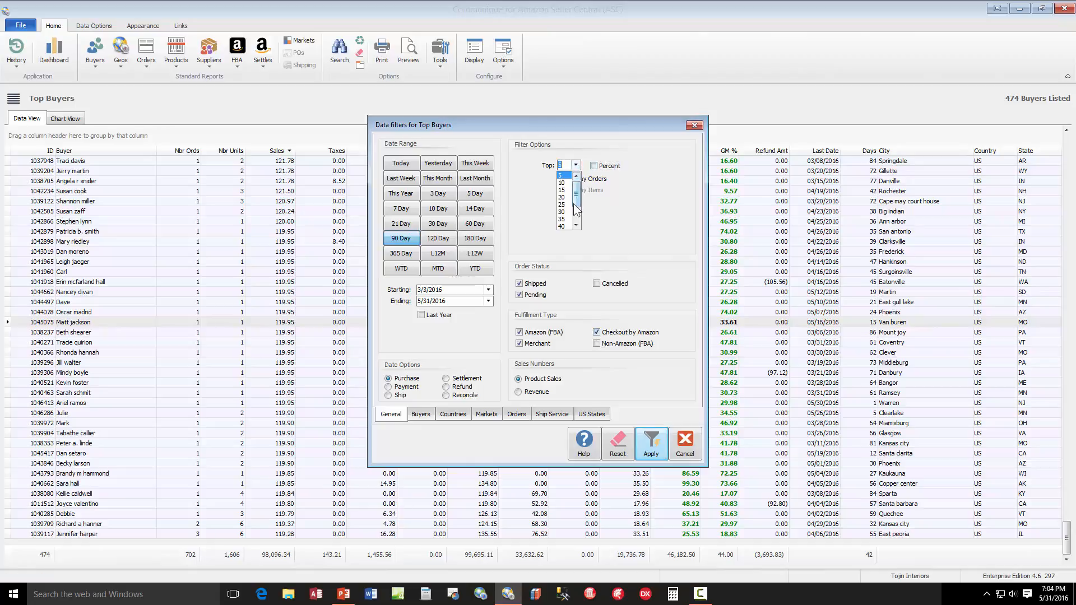
{"action": "left_click", "coordinate": [568, 218]}
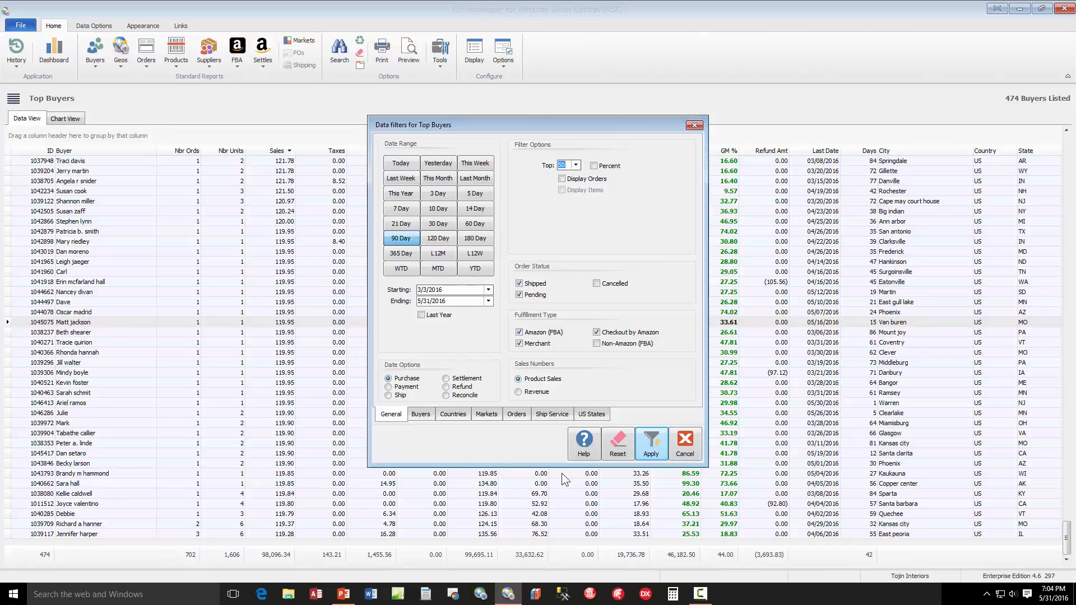
{"action": "left_click", "coordinate": [588, 415]}
{"action": "left_click", "coordinate": [391, 415]}
{"action": "left_click", "coordinate": [651, 448]}
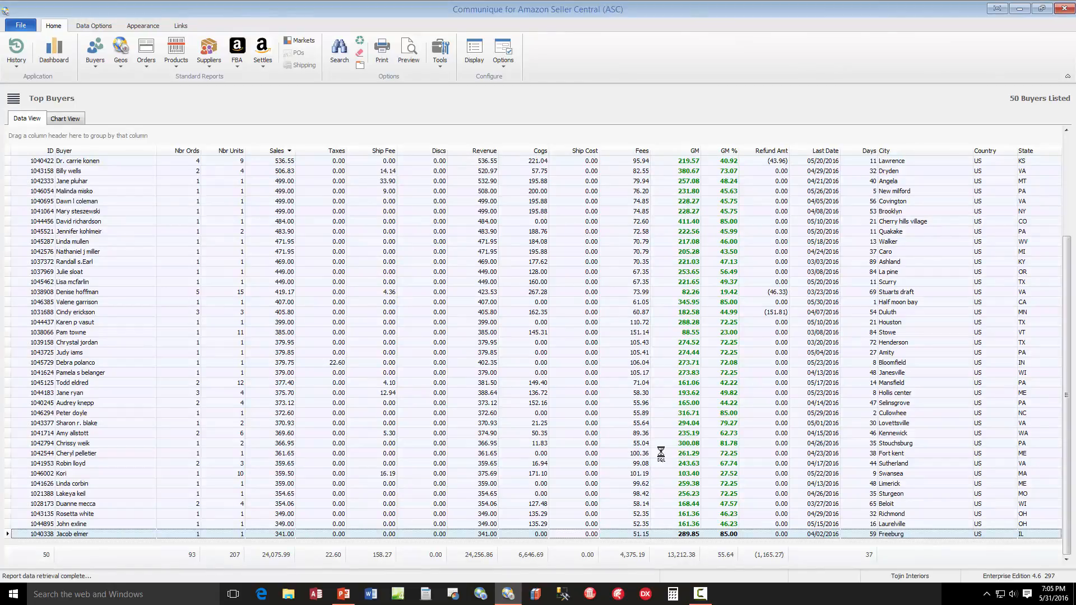
Hide the City and Country columns in the report's display options, keeping State as the only location column
{"action": "left_click", "coordinate": [471, 50]}
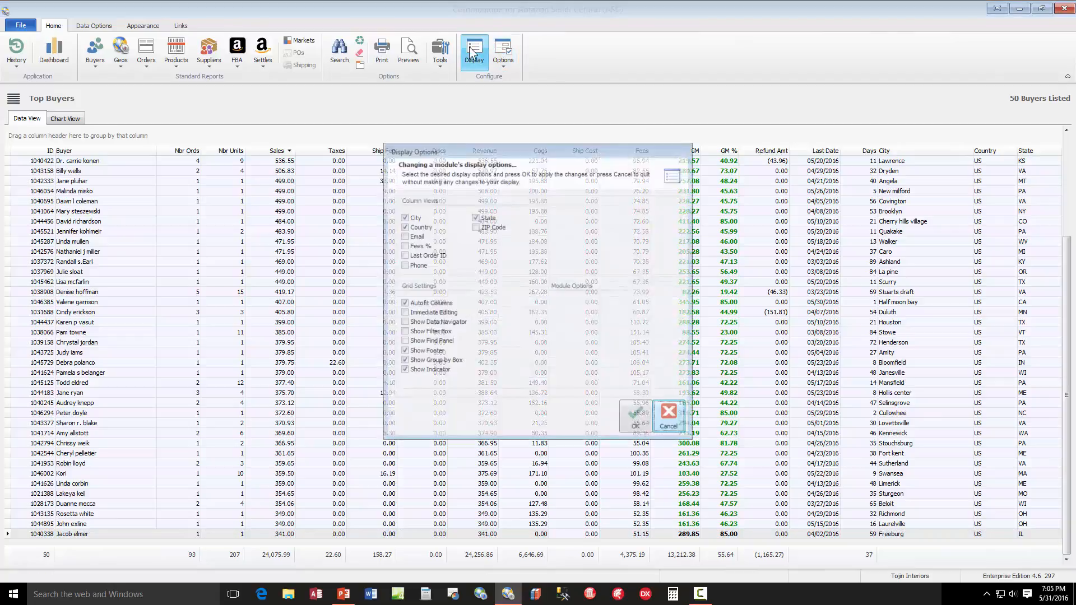
{"action": "left_click", "coordinate": [483, 218]}
{"action": "left_click", "coordinate": [421, 227]}
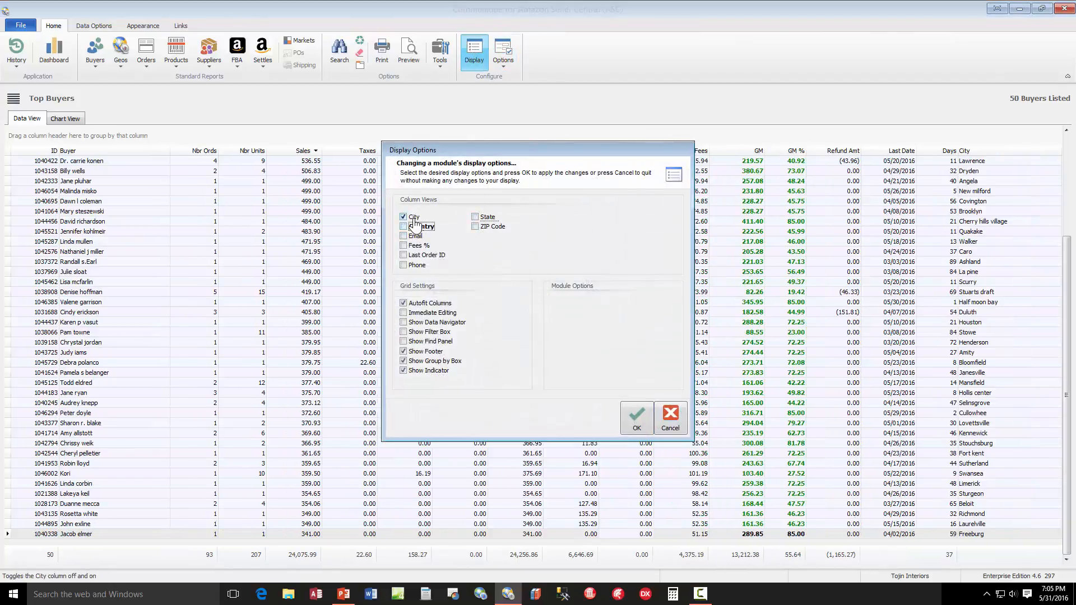
{"action": "left_click", "coordinate": [414, 216]}
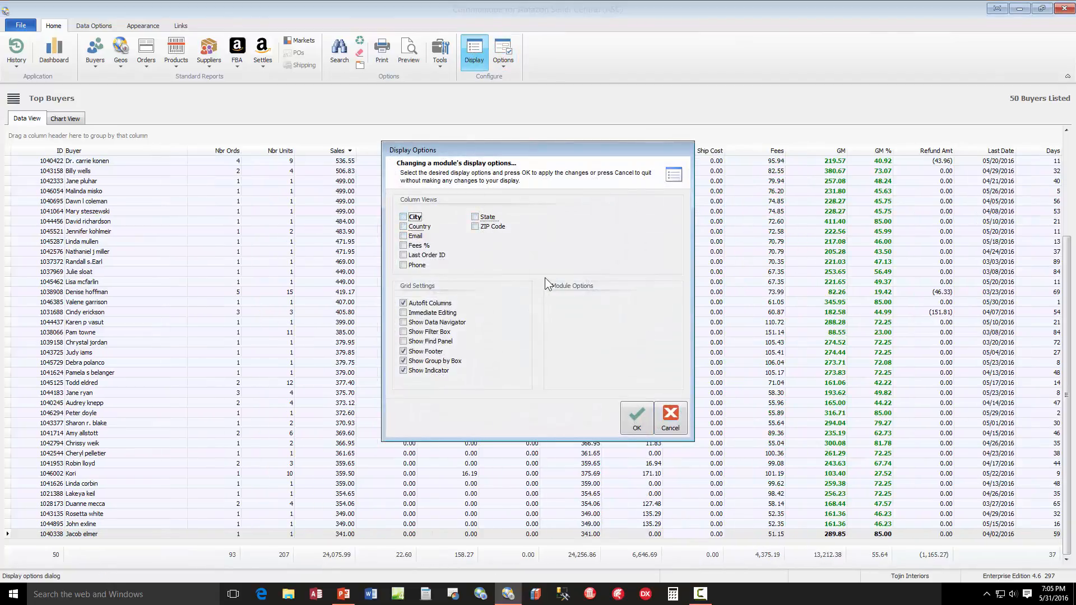
{"action": "left_click", "coordinate": [484, 218]}
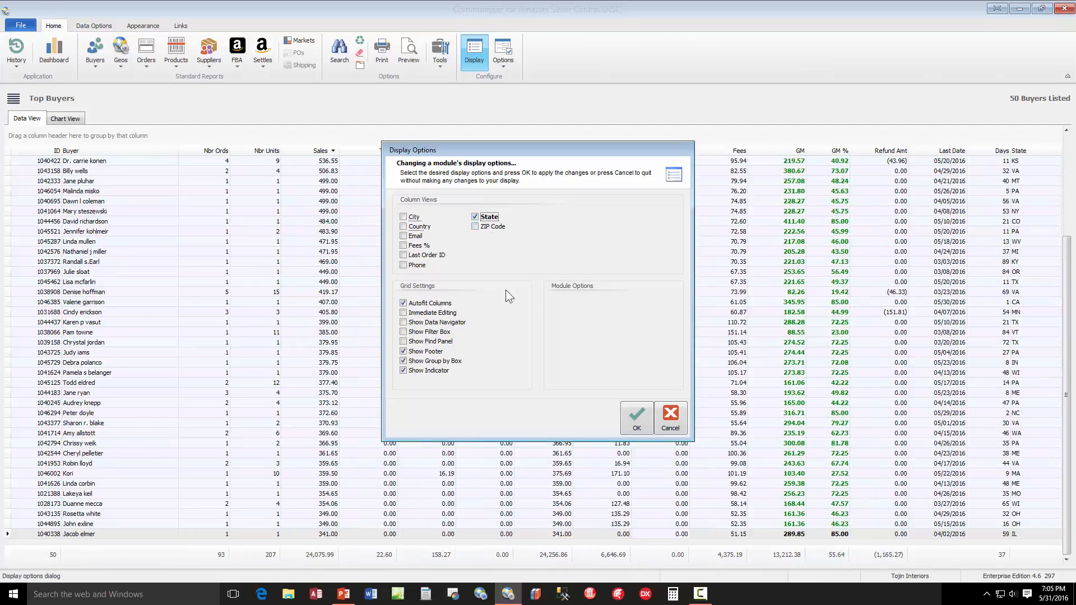
{"action": "left_click", "coordinate": [632, 416]}
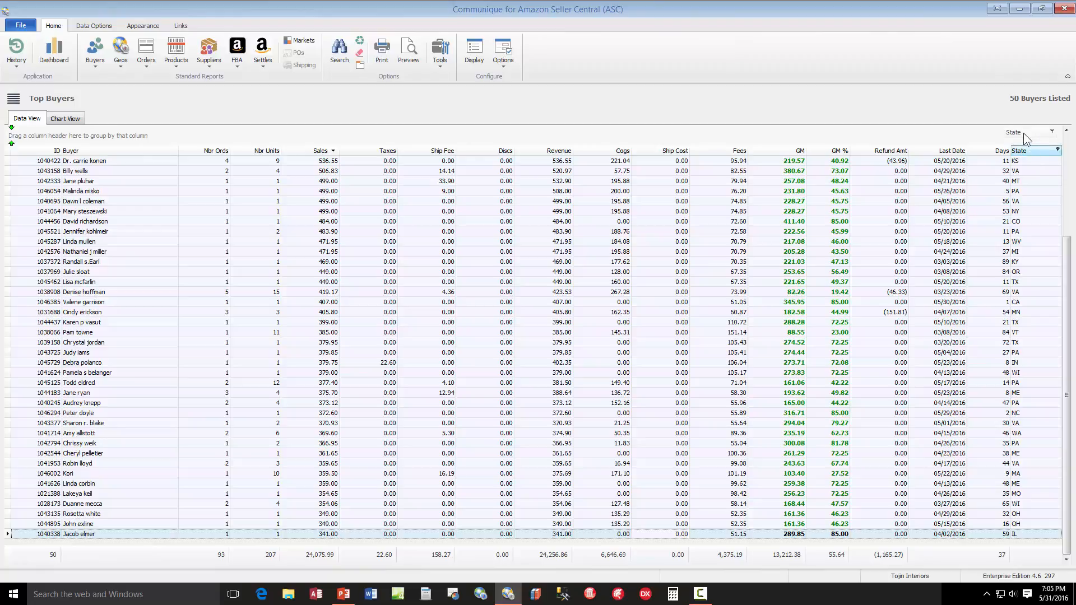
Group the buyers by State and expand the ME and OH groups
{"action": "left_click_drag", "start_coordinate": [1023, 133], "coordinate": [26, 138]}
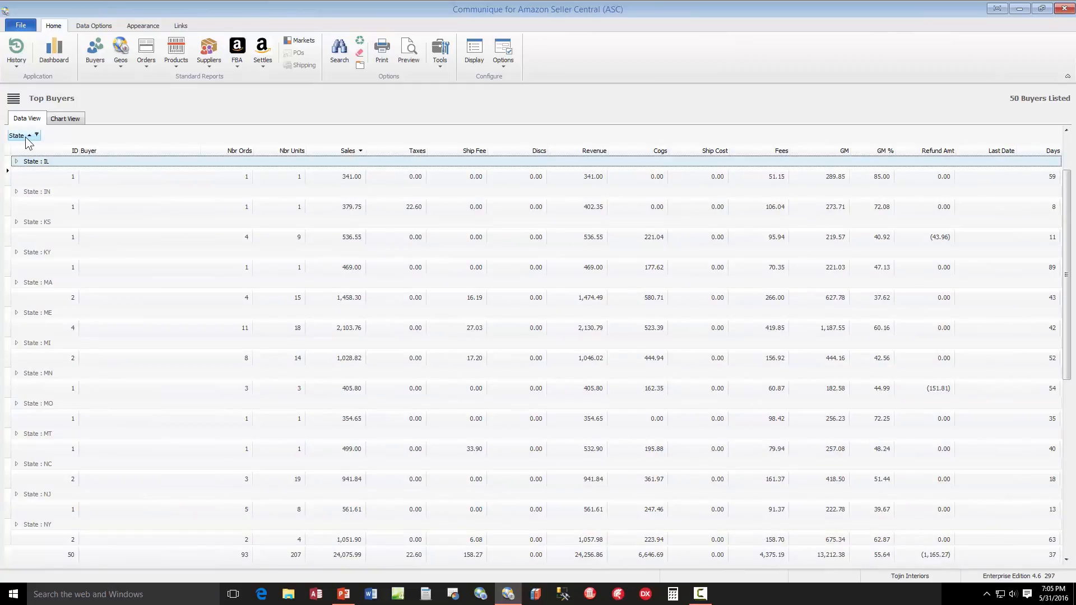
{"action": "left_click", "coordinate": [17, 312]}
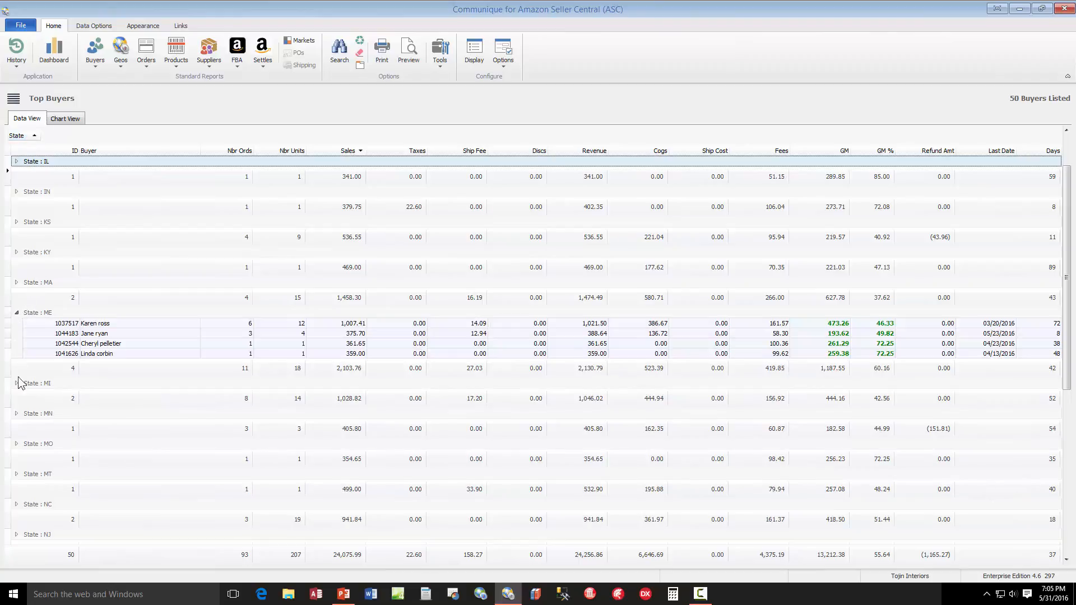
{"action": "scroll", "coordinate": [53, 426], "scroll_direction": "down", "scroll_amount": 5}
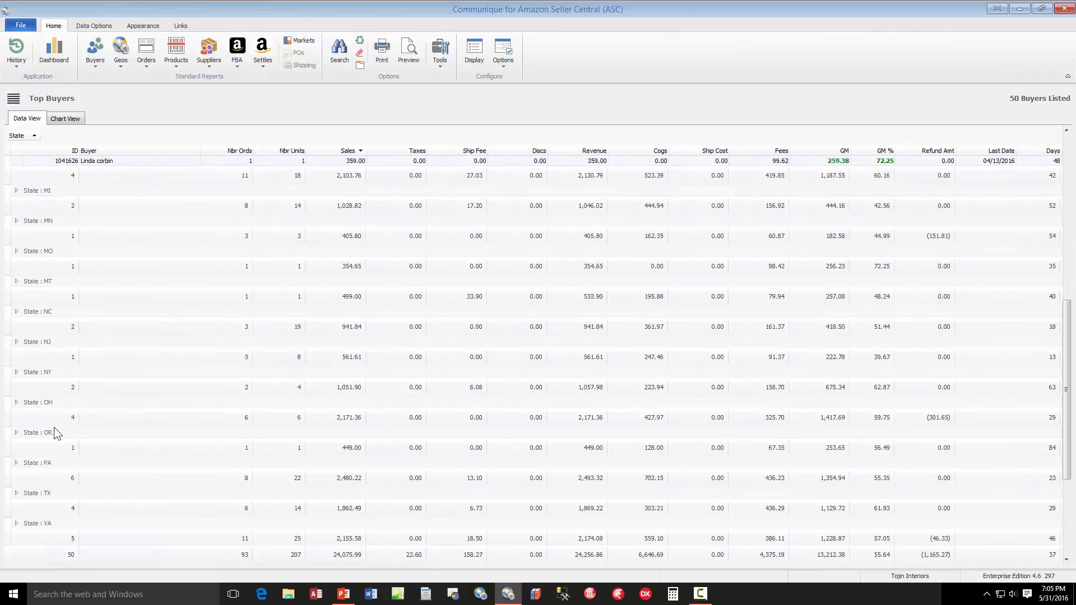
{"action": "left_click", "coordinate": [17, 403]}
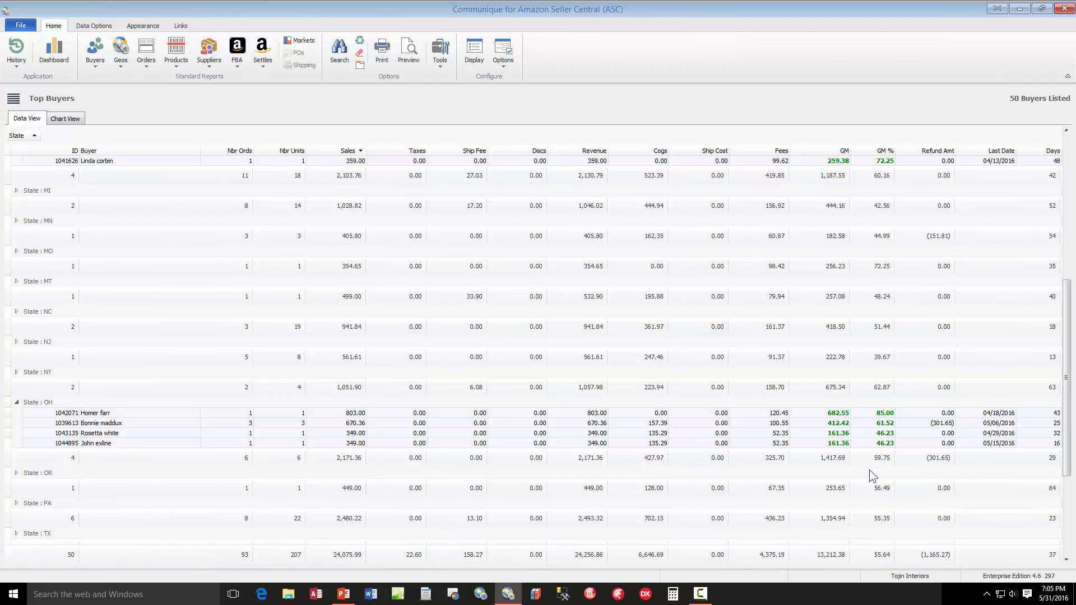
Replace the State grouping with a grouping by Nbr Units and collapse the group of buyers with 1 unit
{"action": "left_click_drag", "start_coordinate": [35, 139], "coordinate": [1057, 157]}
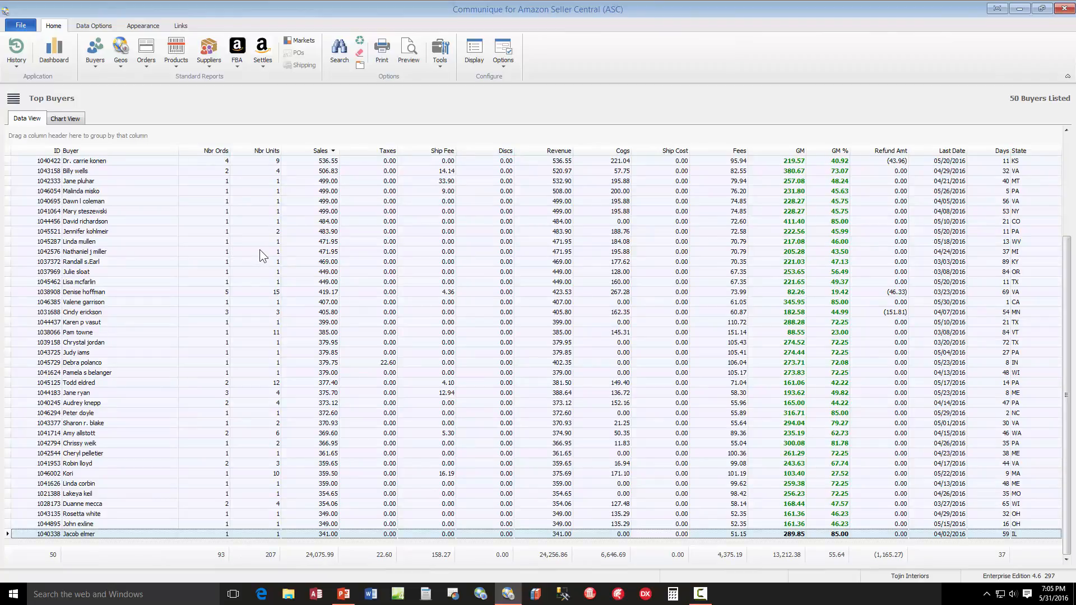
{"action": "left_click_drag", "start_coordinate": [249, 143], "coordinate": [34, 140]}
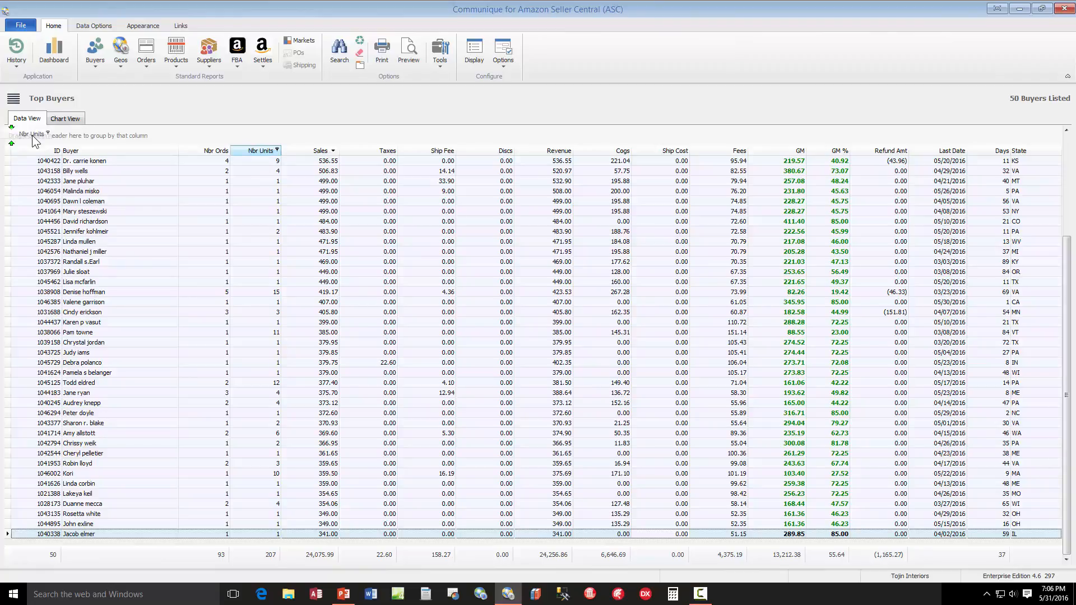
{"action": "left_click_drag", "start_coordinate": [33, 140], "coordinate": [35, 139]}
{"action": "scroll", "coordinate": [123, 262], "scroll_direction": "up", "scroll_amount": 4}
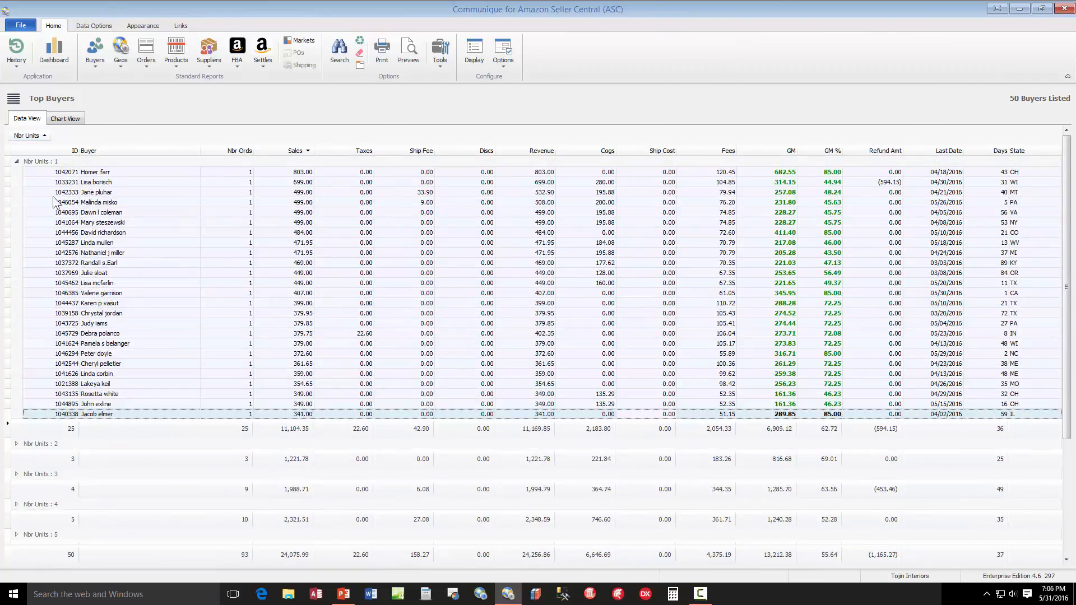
{"action": "left_click", "coordinate": [17, 161]}
{"action": "scroll", "coordinate": [68, 358], "scroll_direction": "down", "scroll_amount": 3}
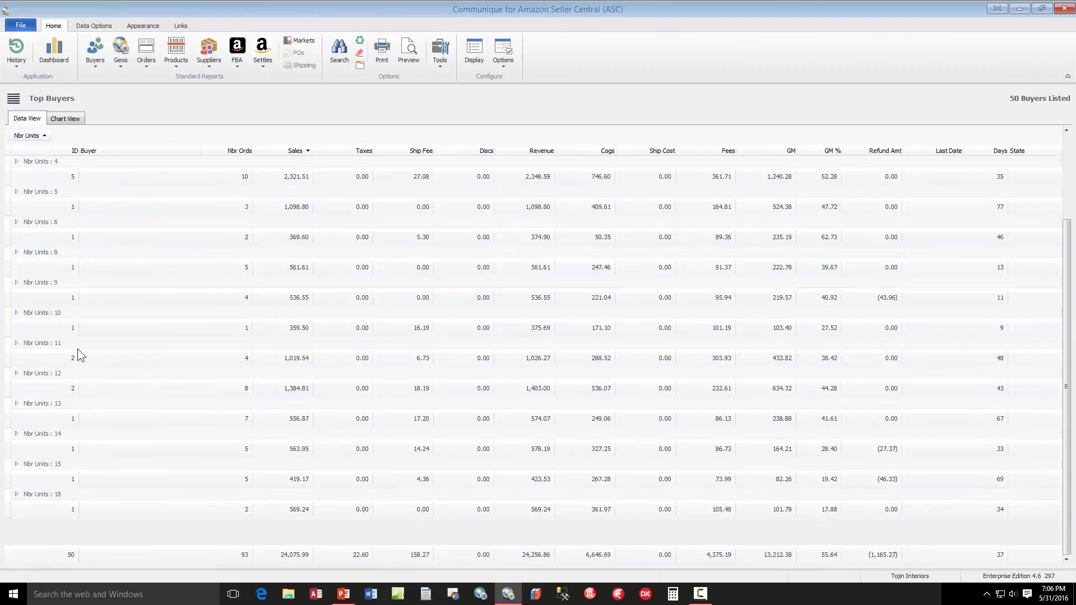
Return Nbr Units to the grid, order the last columns Refund Amt, GM %, Days, Last Date, Nbr Units, State, and check the print preview
{"action": "left_click_drag", "start_coordinate": [32, 138], "coordinate": [1038, 157]}
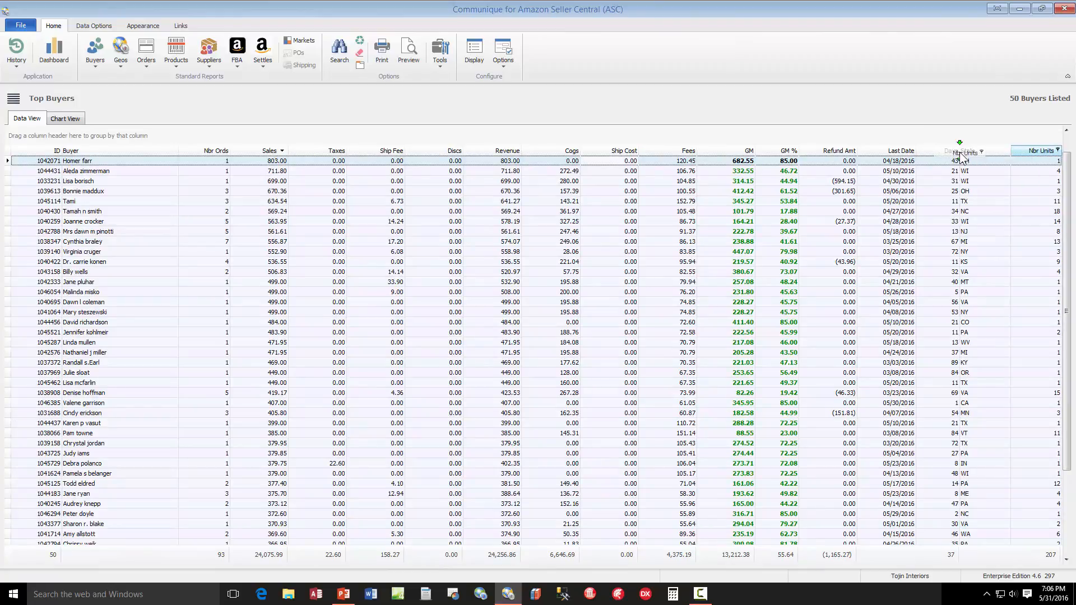
{"action": "left_click_drag", "start_coordinate": [959, 152], "coordinate": [872, 149]}
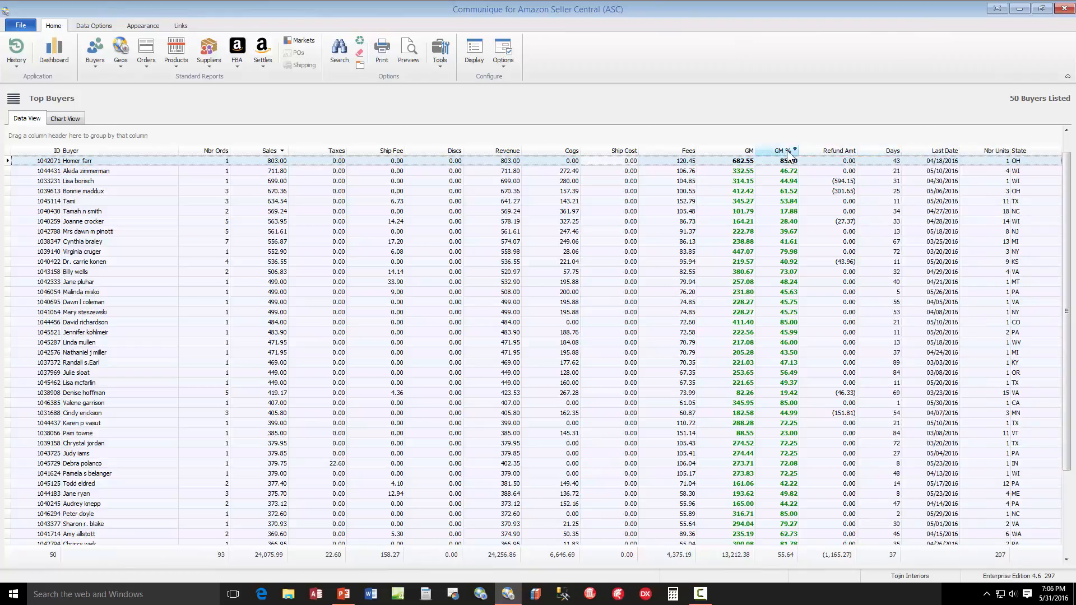
{"action": "left_click_drag", "start_coordinate": [788, 155], "coordinate": [849, 150]}
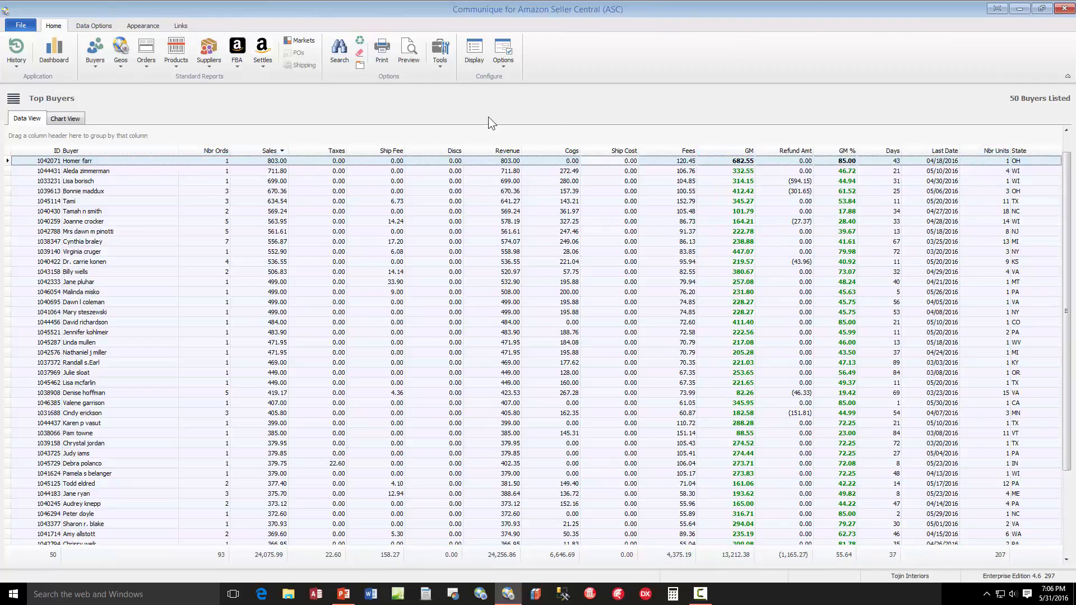
{"action": "left_click", "coordinate": [409, 51]}
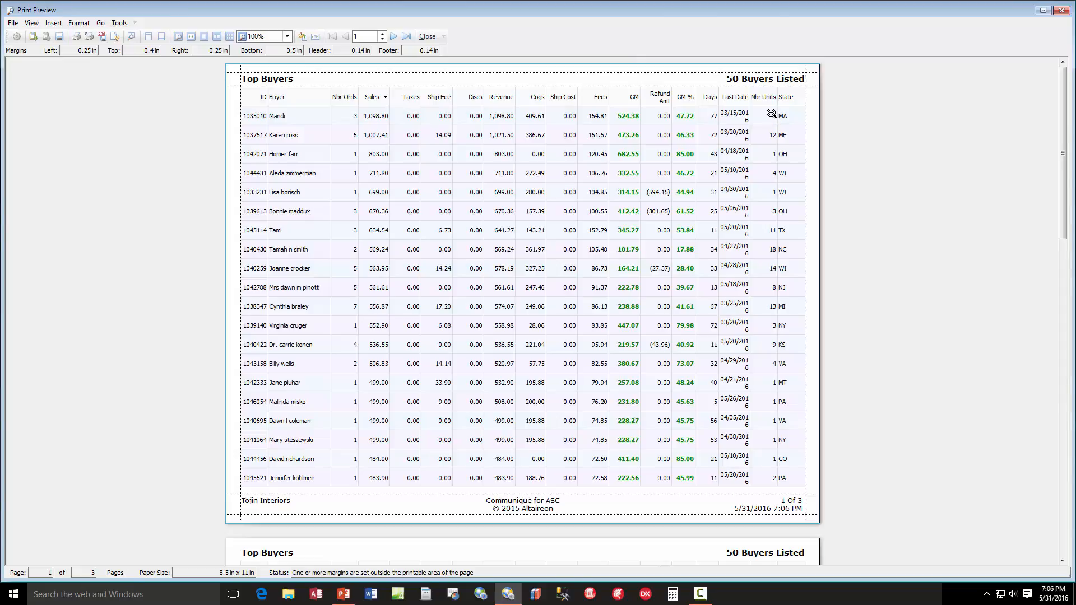
{"action": "left_click", "coordinate": [428, 36]}
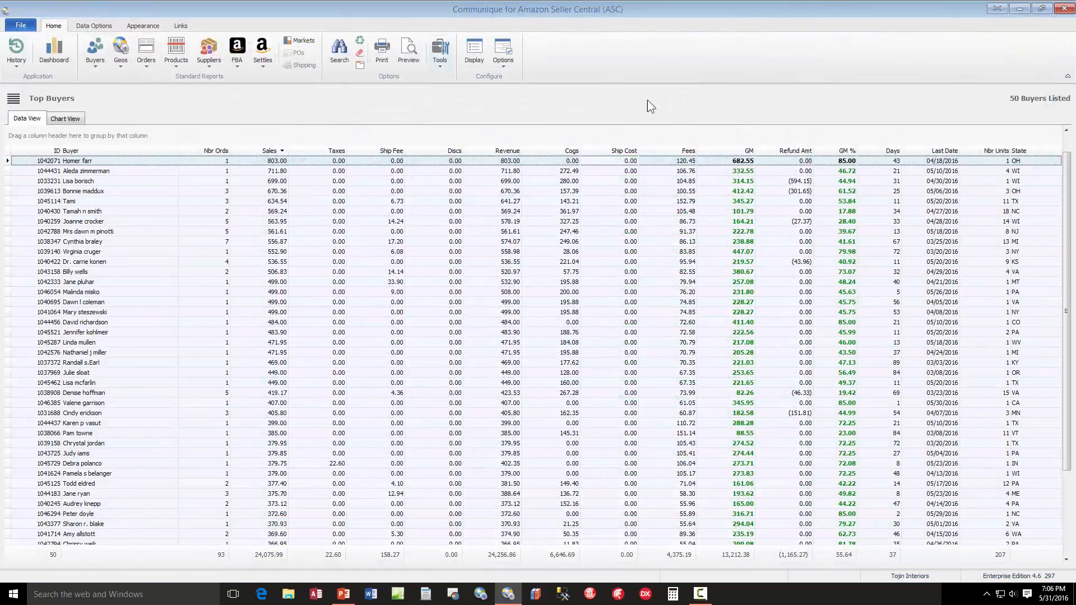
Hide the State column and move Nbr Units between Nbr Ords and Sales
{"action": "left_click", "coordinate": [475, 51]}
{"action": "left_click", "coordinate": [488, 217]}
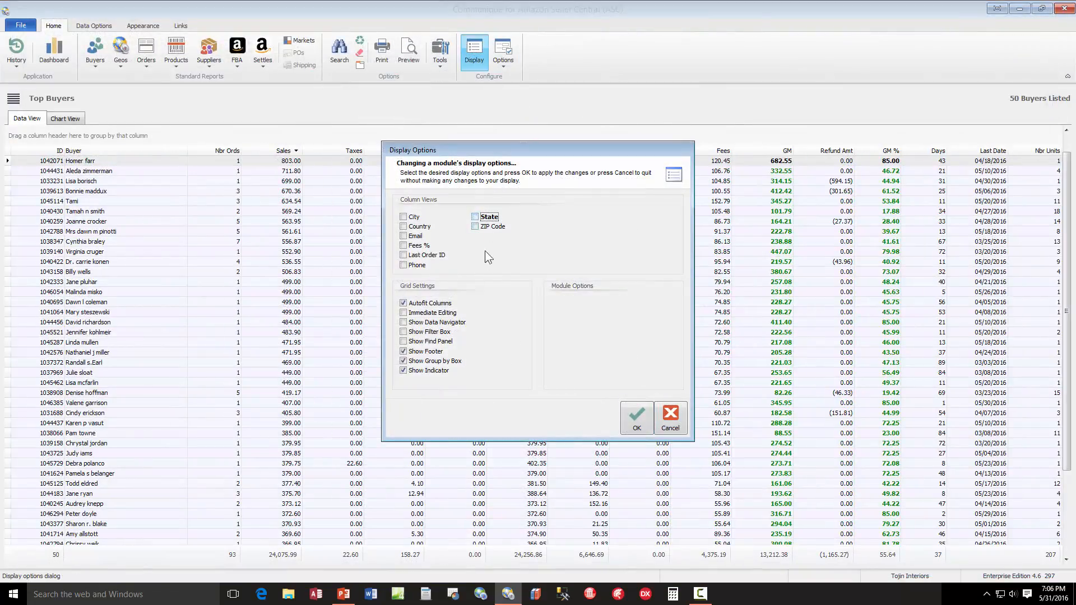
{"action": "left_click", "coordinate": [642, 418]}
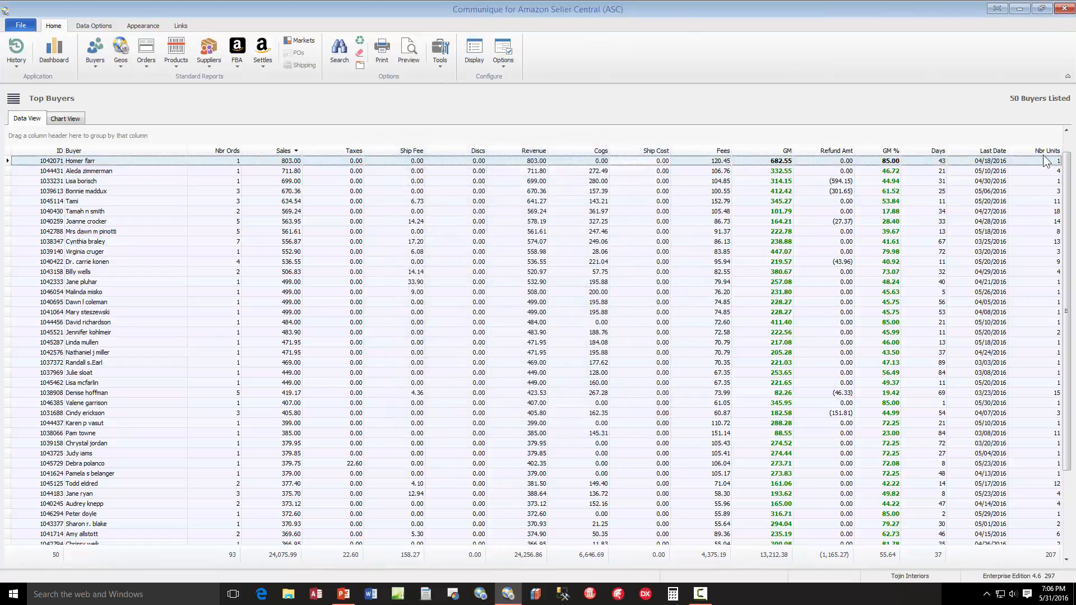
{"action": "left_click_drag", "start_coordinate": [1043, 155], "coordinate": [422, 155]}
{"action": "left_click_drag", "start_coordinate": [328, 154], "coordinate": [263, 152]}
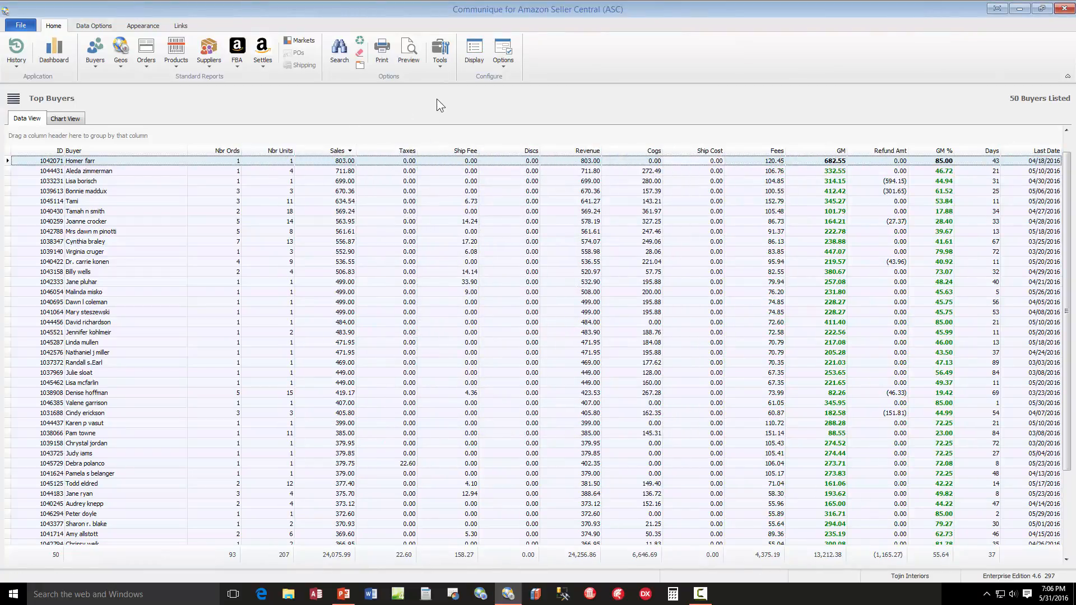
Check the rearranged column layout in the print preview and return to the data grid
{"action": "left_click", "coordinate": [414, 51]}
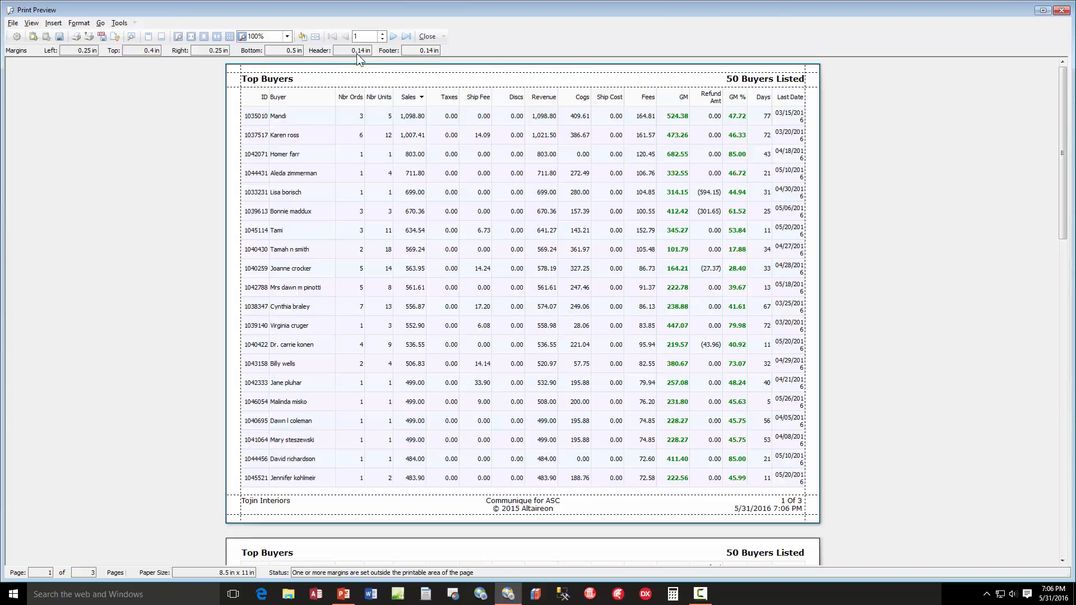
{"action": "left_click", "coordinate": [428, 37]}
{"action": "left_click", "coordinate": [480, 304]}
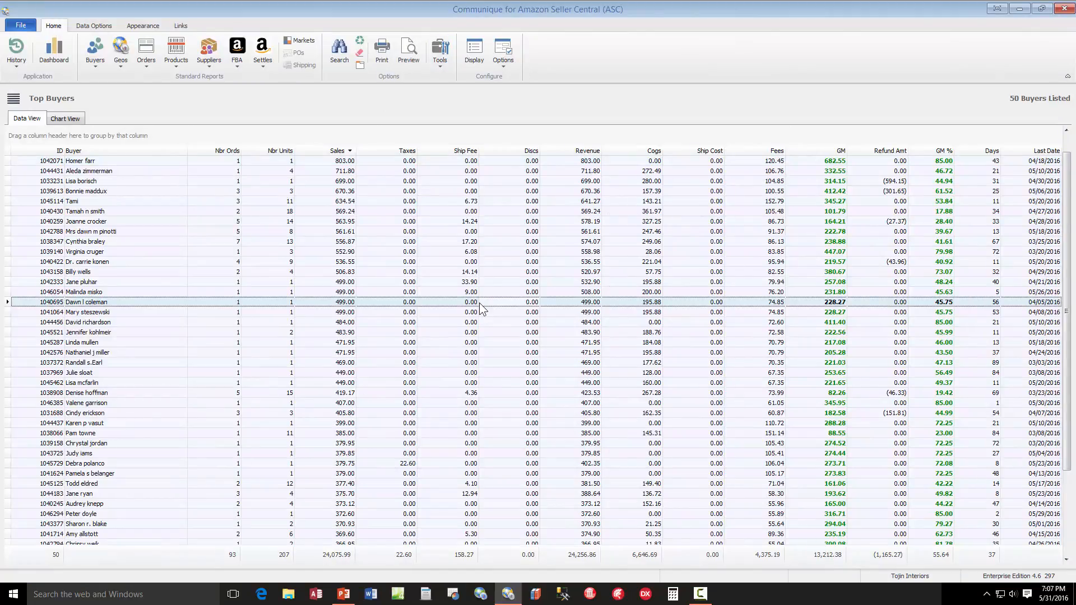
Review the column and grid settings in the display options and close them without changes
{"action": "left_click", "coordinate": [473, 52]}
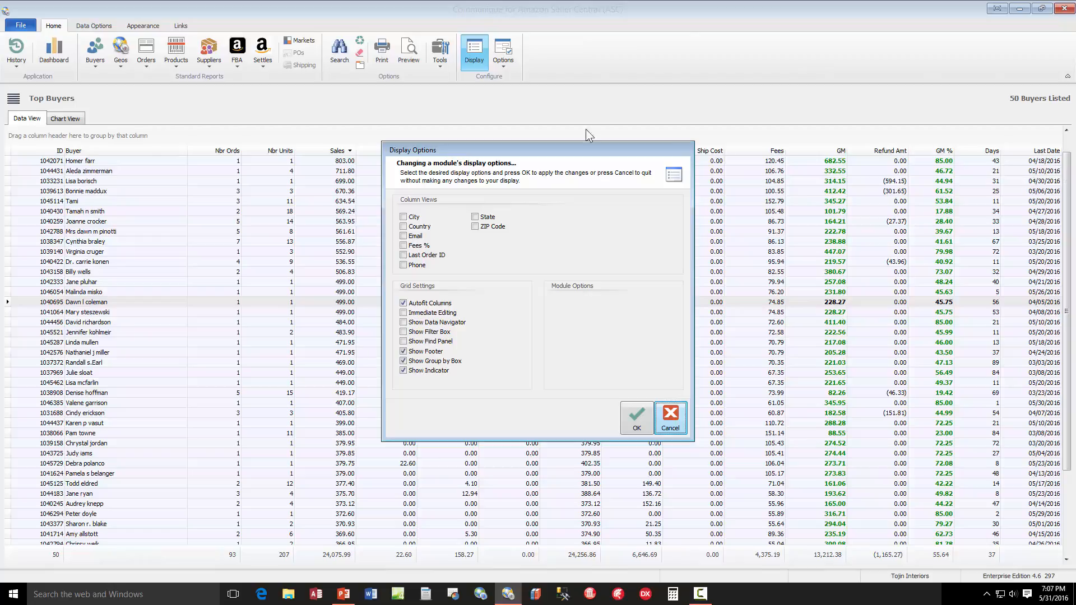
{"action": "left_click", "coordinate": [680, 422]}
{"action": "left_click", "coordinate": [691, 313]}
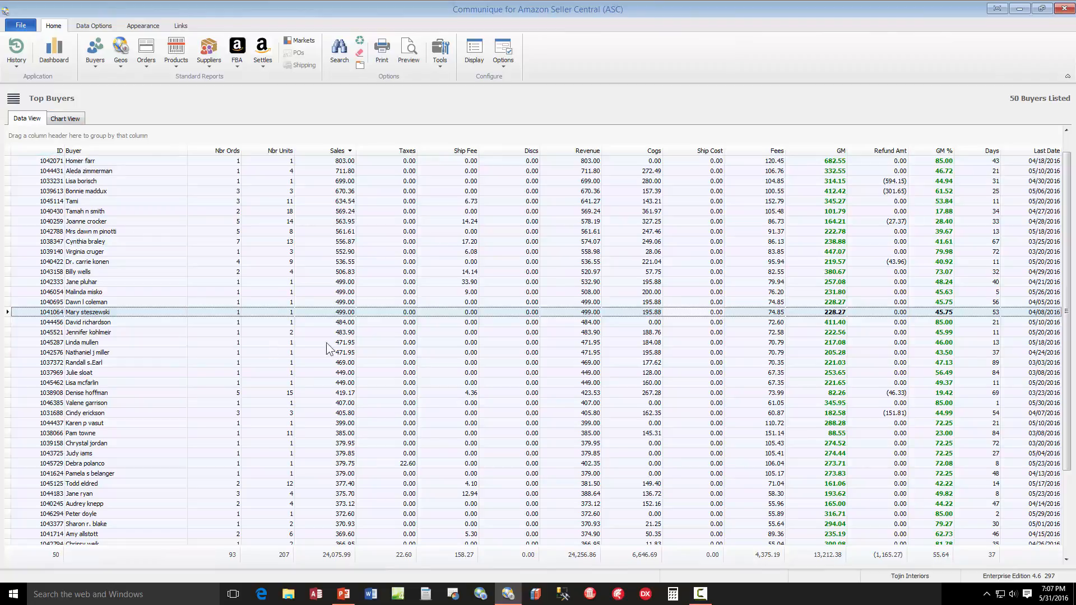
{"action": "left_click", "coordinate": [353, 344]}
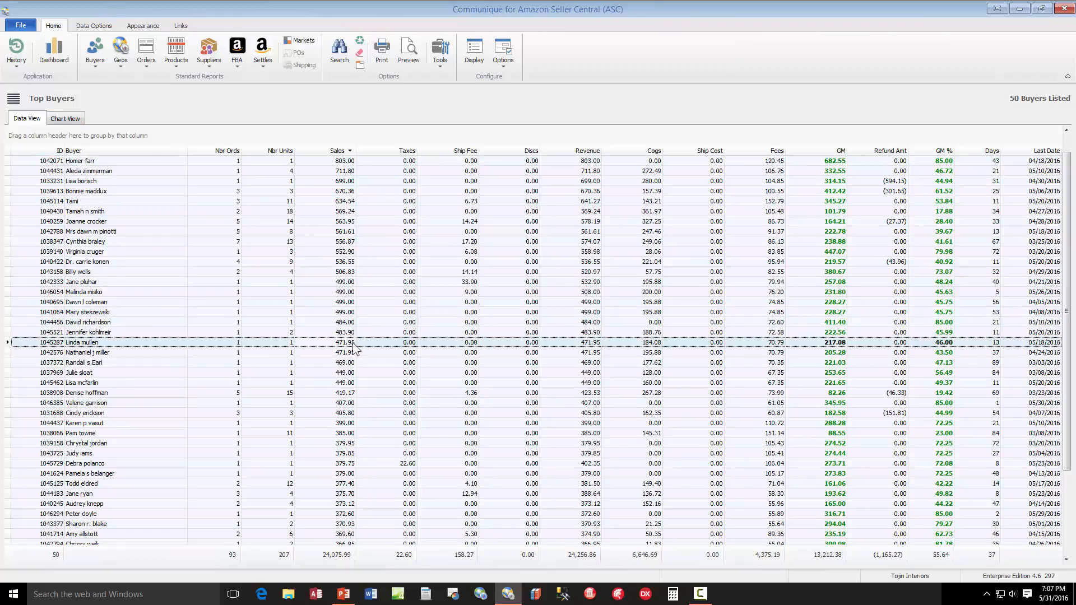
In the report's chart, replace the Nbr Ords and Nbr Units series with GM, Cogs, Sales and Revenue
{"action": "left_click", "coordinate": [66, 119]}
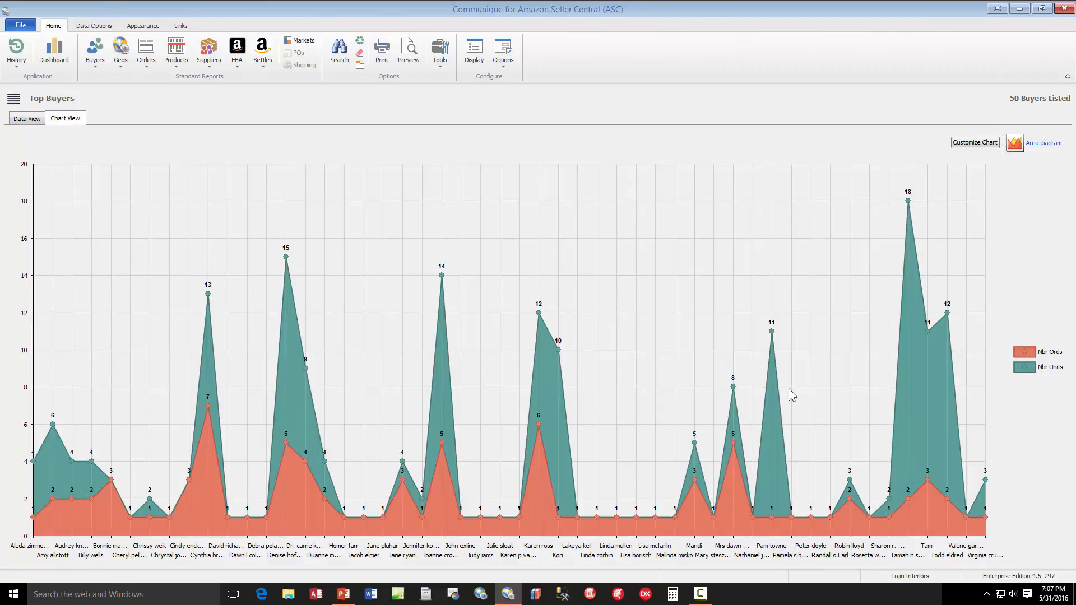
{"action": "left_click", "coordinate": [980, 144]}
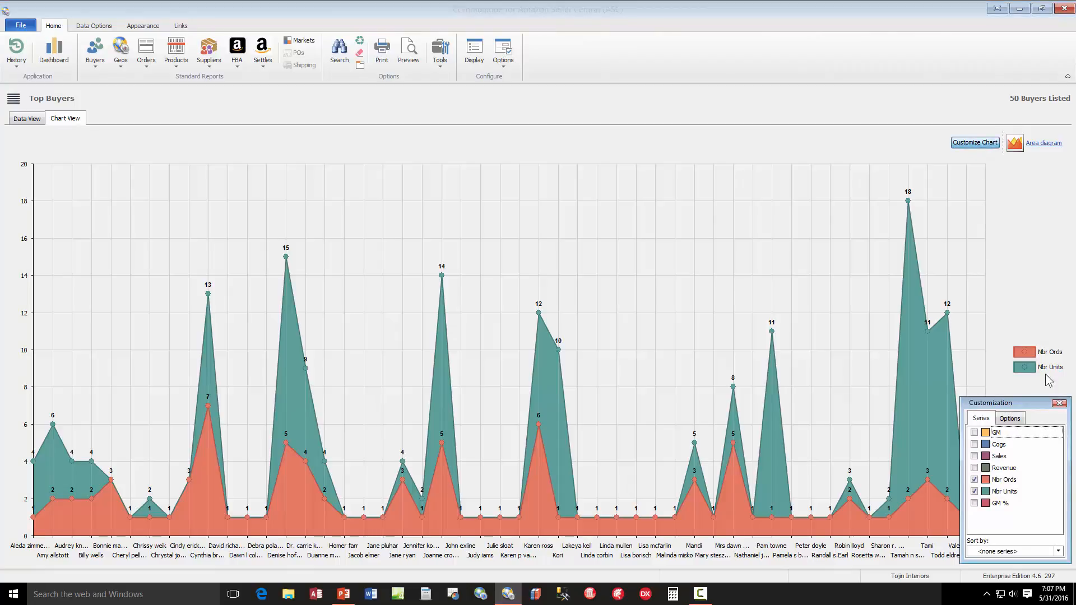
{"action": "left_click", "coordinate": [974, 480]}
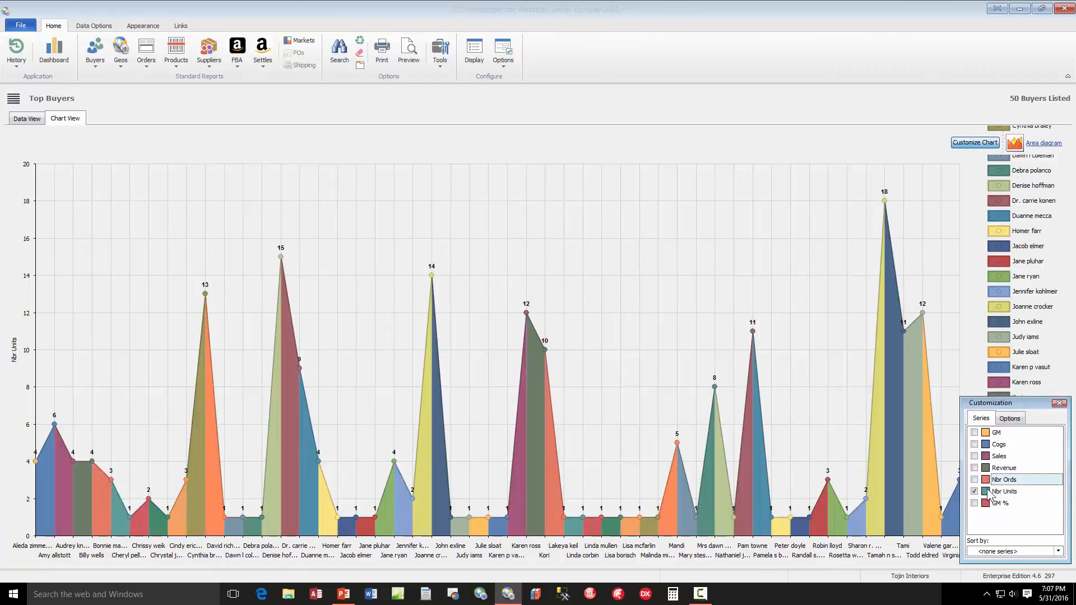
{"action": "left_click", "coordinate": [974, 491]}
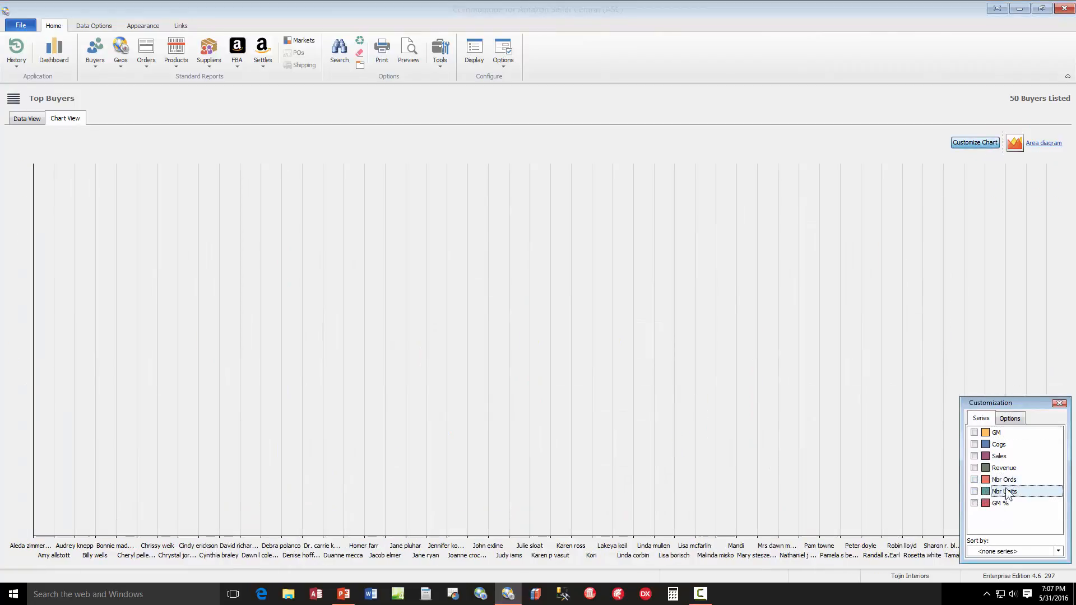
{"action": "left_click", "coordinate": [975, 433]}
{"action": "left_click", "coordinate": [975, 444]}
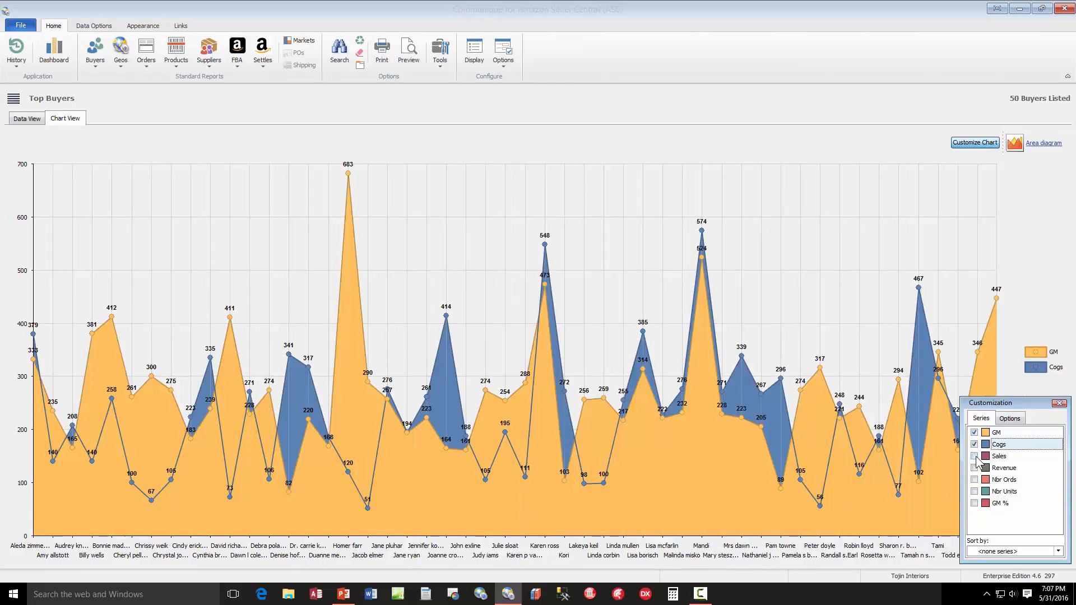
{"action": "left_click", "coordinate": [974, 456]}
{"action": "left_click", "coordinate": [975, 468]}
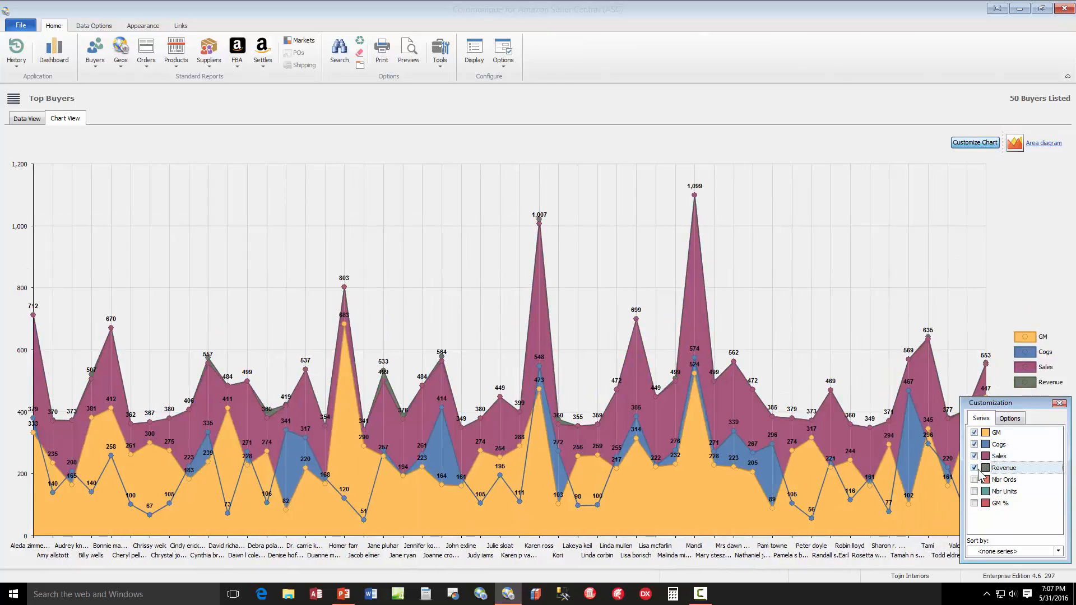
{"action": "left_click", "coordinate": [1059, 404]}
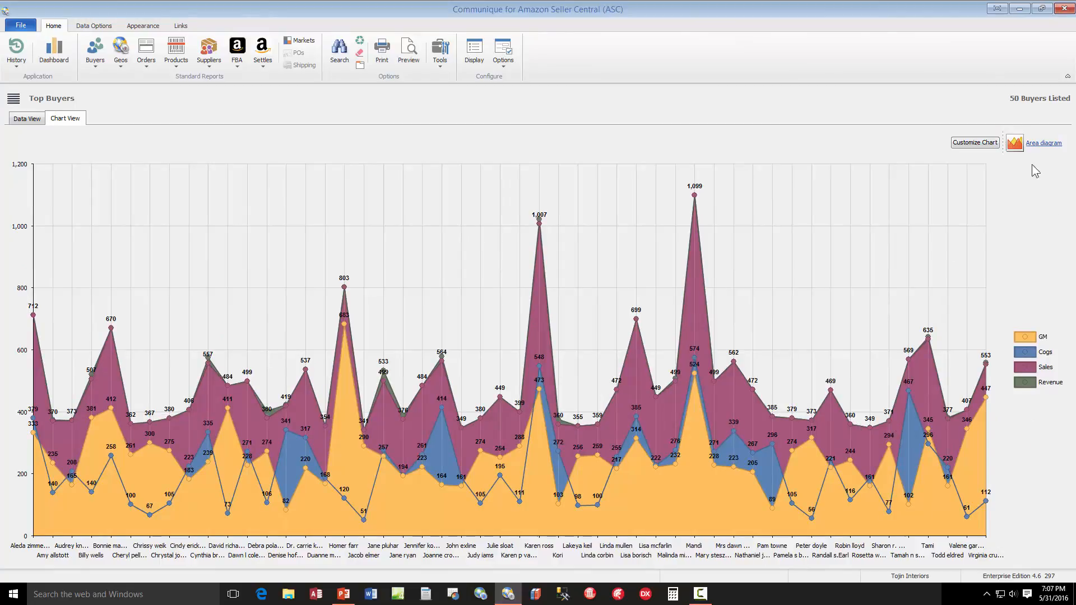
Display the Top Buyers chart as a column, bar, pie and line diagram, and return it to an area diagram
{"action": "left_click", "coordinate": [1015, 144]}
{"action": "left_click", "coordinate": [1042, 206]}
{"action": "left_click", "coordinate": [1009, 143]}
{"action": "left_click", "coordinate": [1024, 183]}
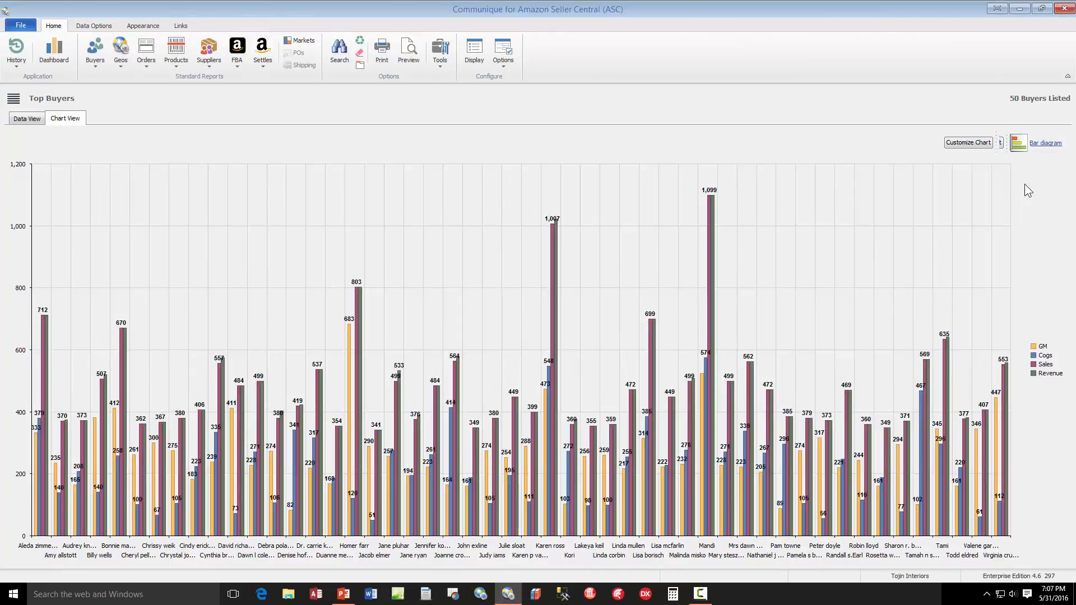
{"action": "left_click", "coordinate": [1018, 143]}
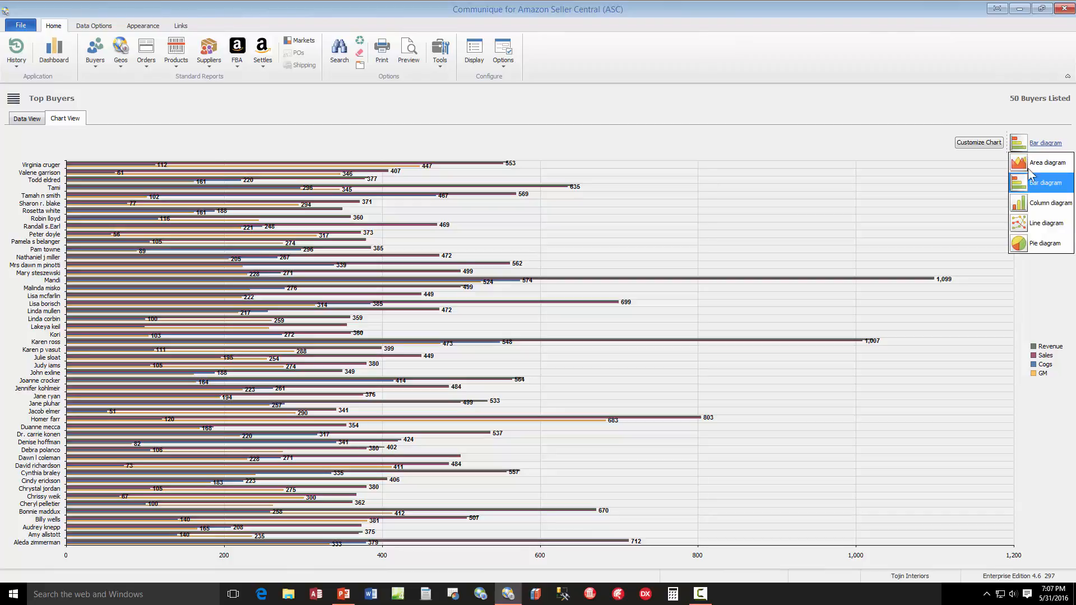
{"action": "left_click", "coordinate": [1043, 243]}
{"action": "left_click", "coordinate": [1019, 143]}
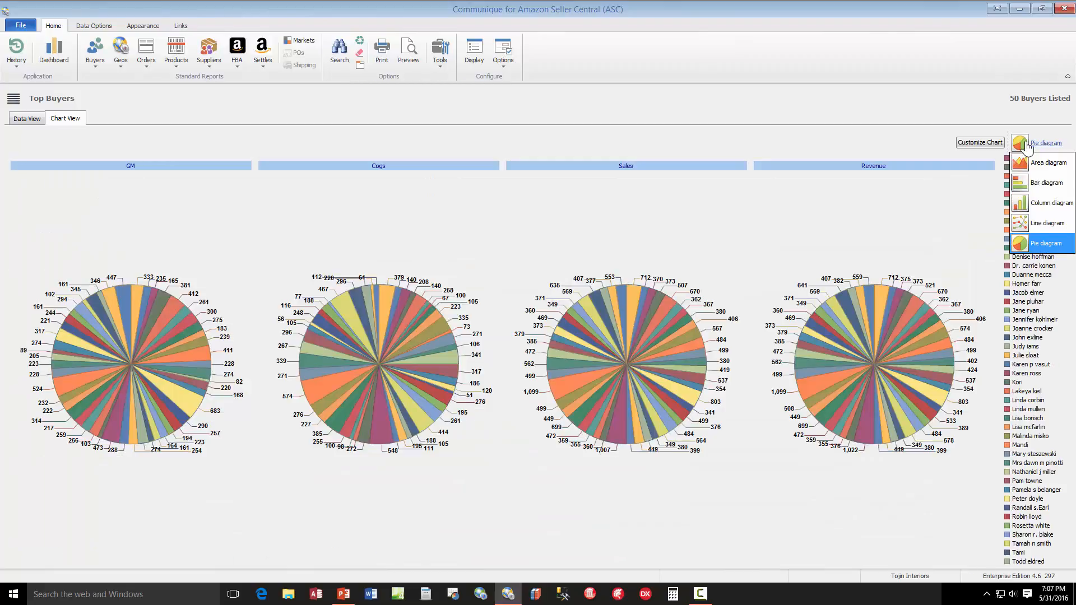
{"action": "left_click", "coordinate": [1031, 222]}
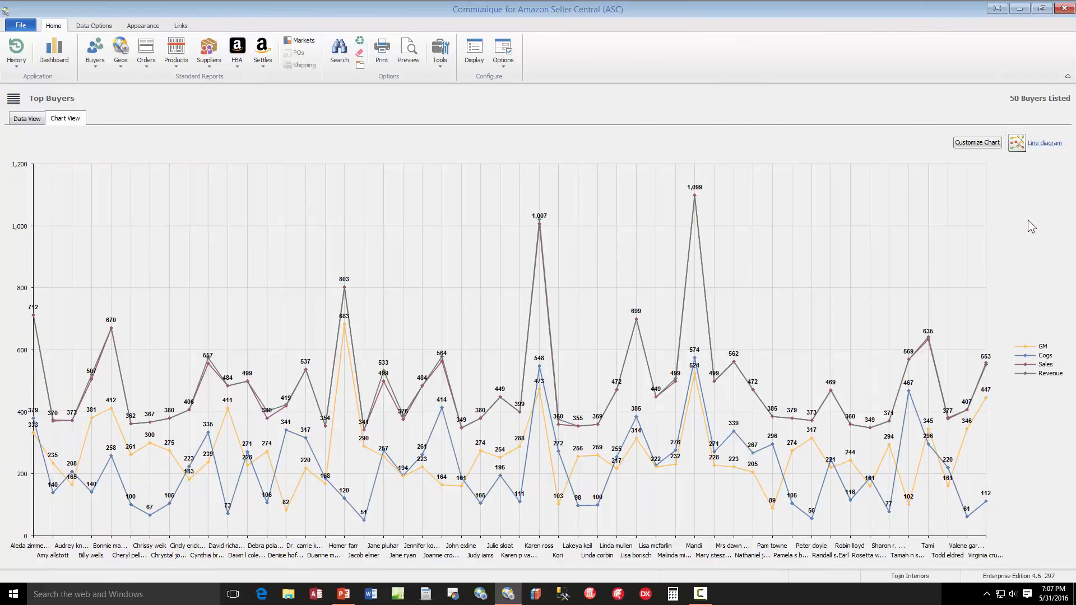
{"action": "left_click", "coordinate": [1018, 143]}
{"action": "left_click", "coordinate": [1026, 165]}
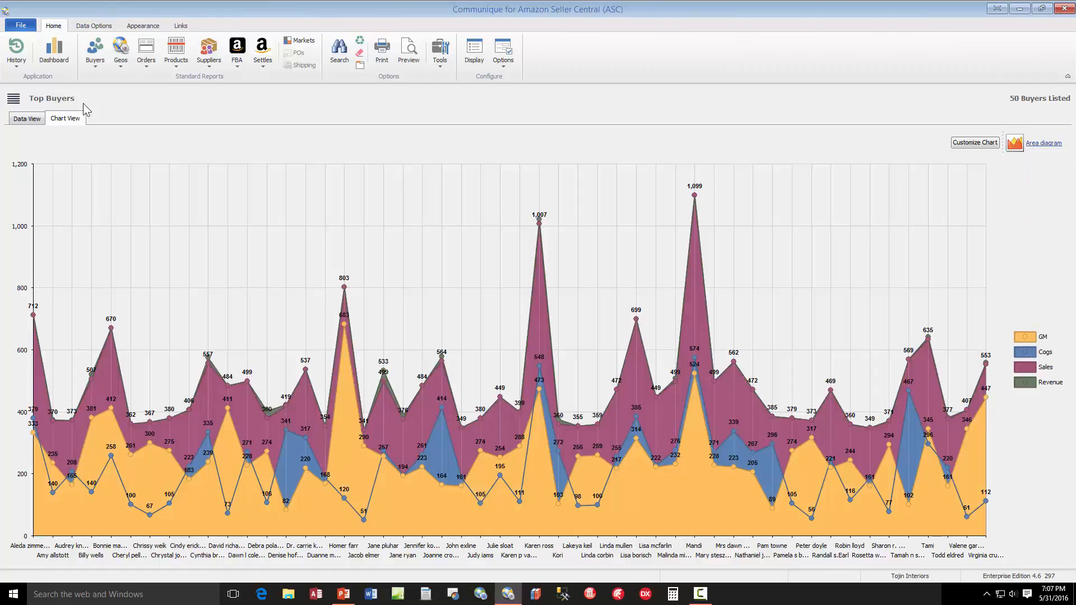
Compare the Top Buyers data grid with its chart by alternating between both views, ending on the data grid
{"action": "left_click", "coordinate": [27, 118]}
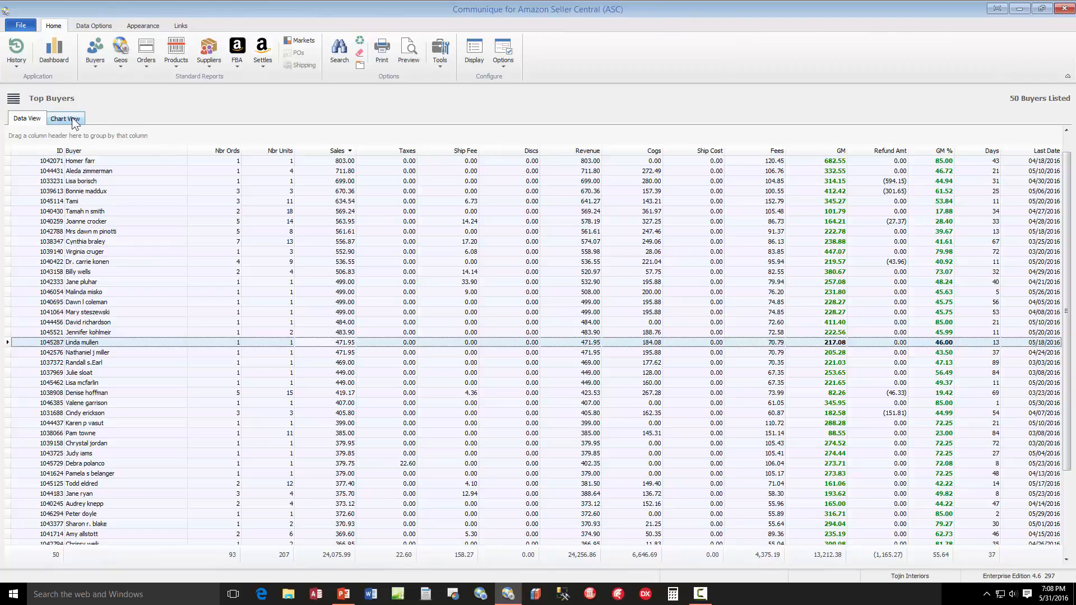
{"action": "left_click", "coordinate": [74, 119]}
{"action": "left_click", "coordinate": [30, 120]}
{"action": "left_click", "coordinate": [66, 119]}
{"action": "left_click", "coordinate": [38, 120]}
{"action": "left_click", "coordinate": [74, 121]}
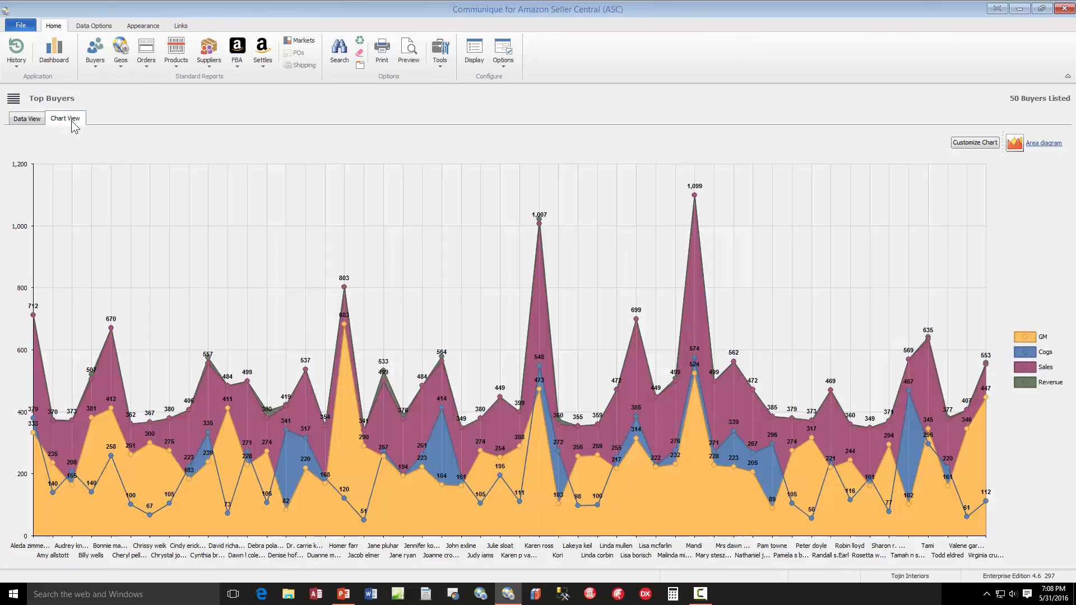
{"action": "left_click", "coordinate": [42, 119]}
Add order and item details to the Top Buyers report by enabling Display Orders and Display Items in its data filters and applying them
{"action": "right_click", "coordinate": [470, 232]}
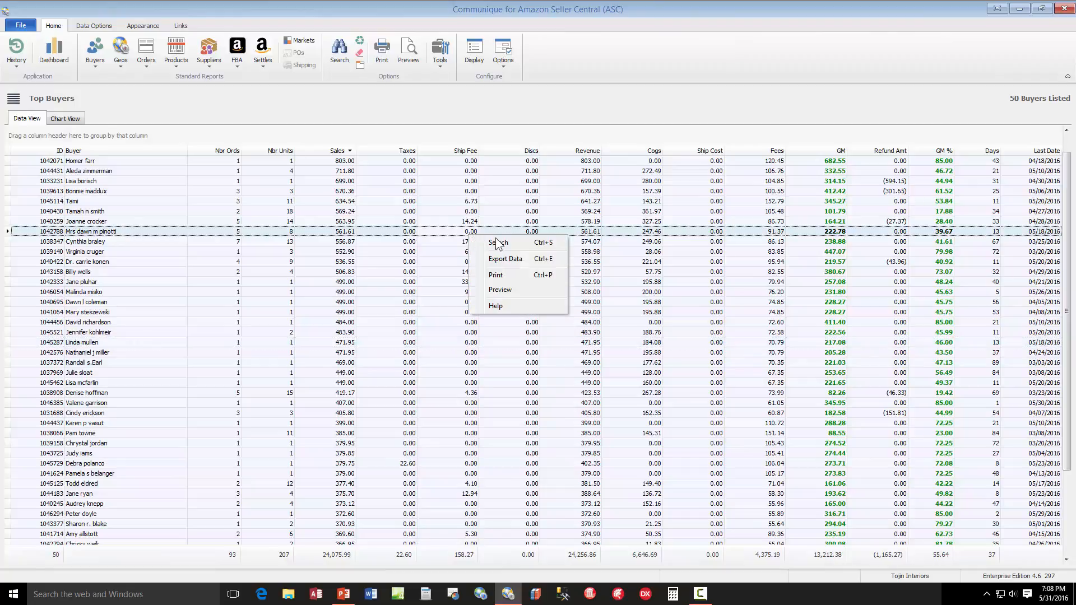
{"action": "left_click", "coordinate": [499, 242]}
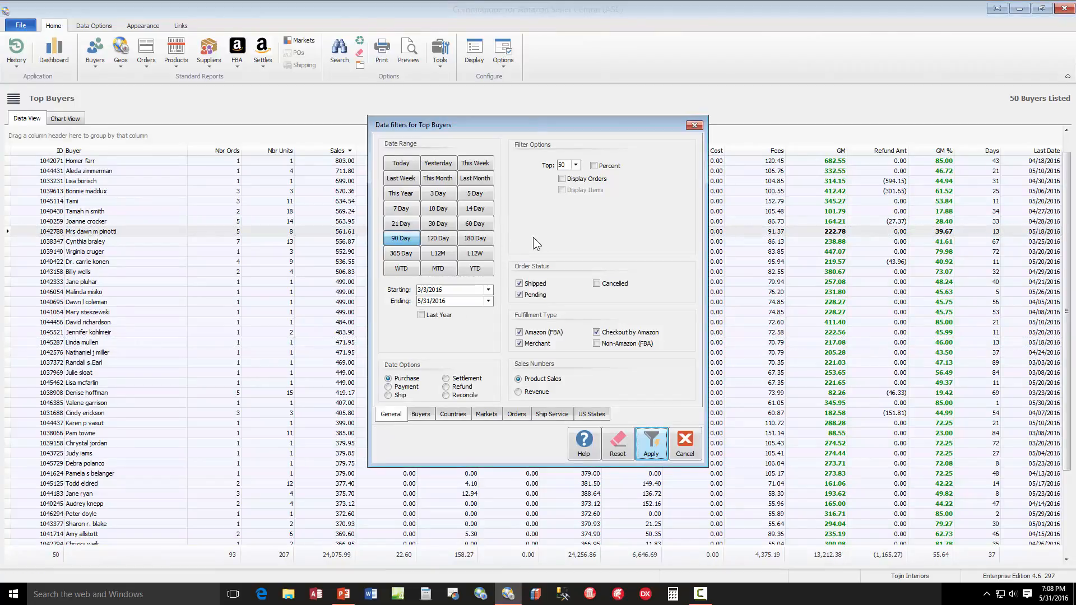
{"action": "left_click", "coordinate": [582, 180]}
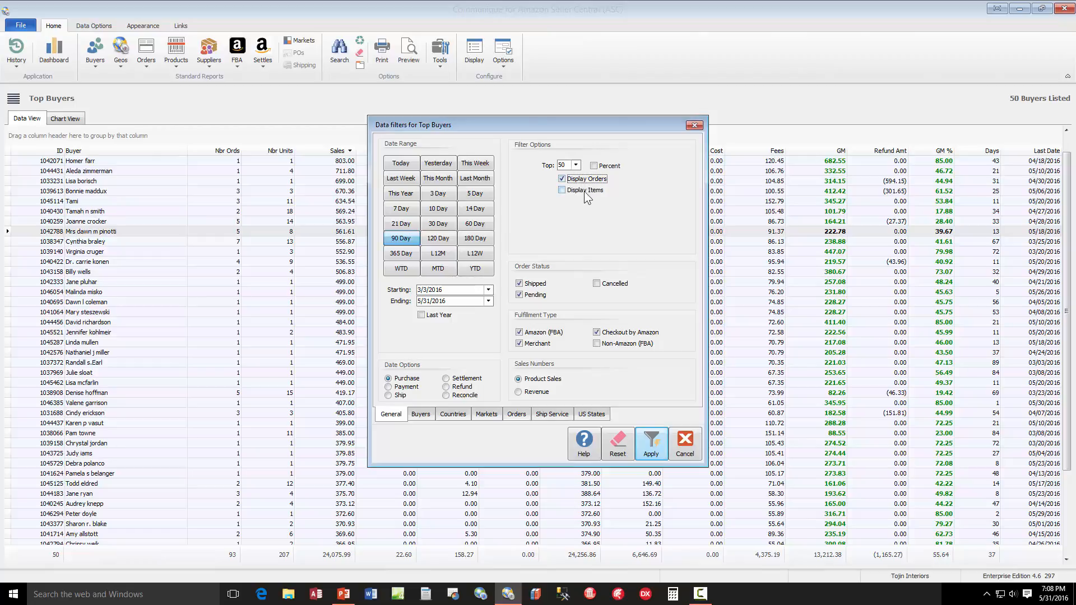
{"action": "left_click", "coordinate": [583, 192]}
{"action": "left_click", "coordinate": [652, 445]}
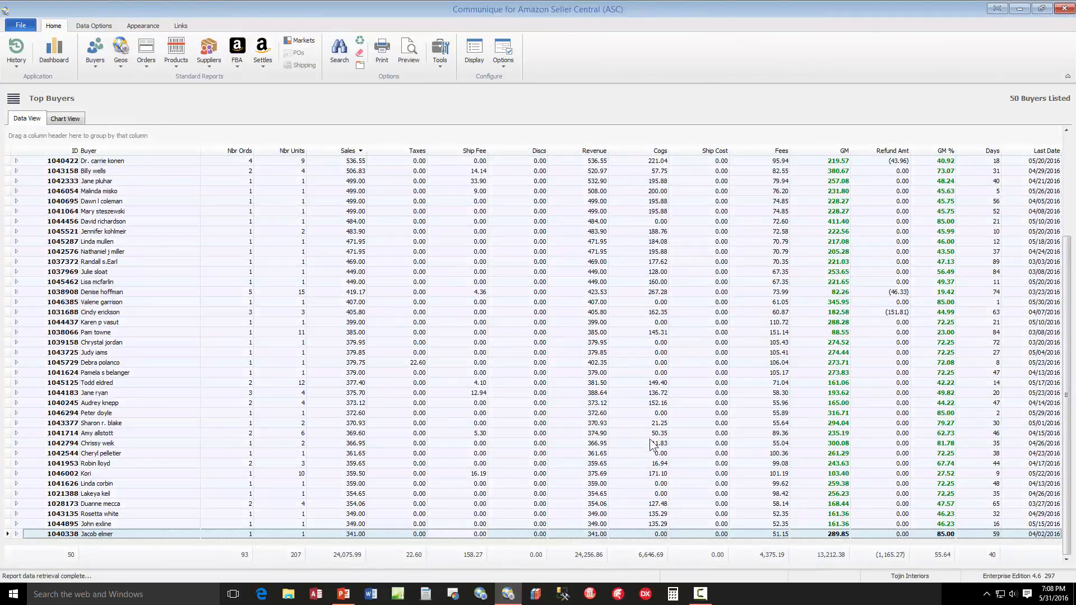
Sort the buyers by Nbr Ords in ascending order and select the last buyer in the list
{"action": "scroll", "coordinate": [323, 305], "scroll_direction": "up", "scroll_amount": 4}
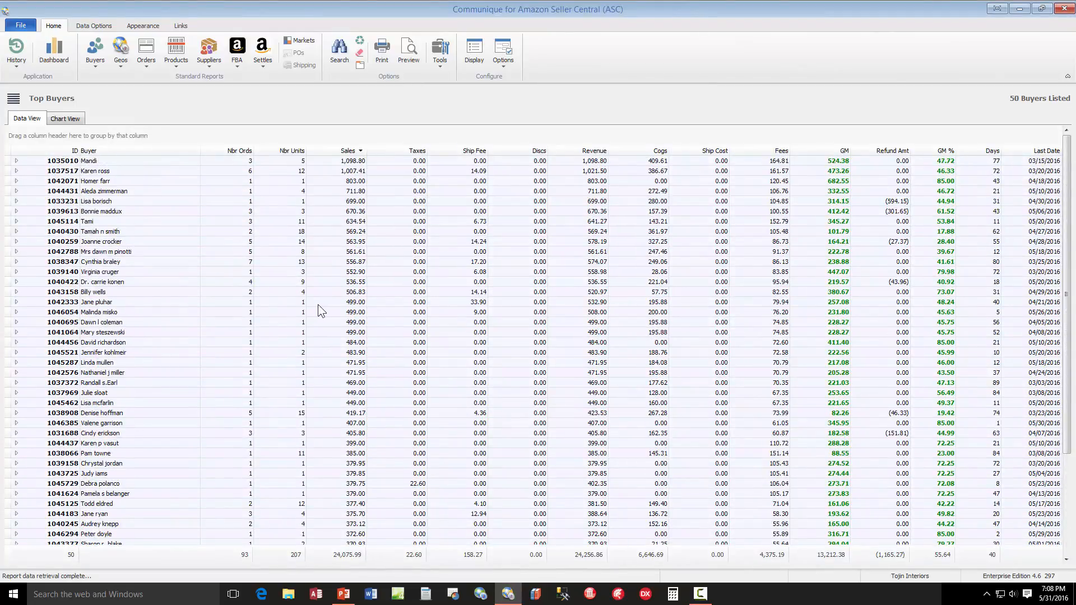
{"action": "left_click", "coordinate": [225, 151]}
{"action": "scroll", "coordinate": [267, 292], "scroll_direction": "down", "scroll_amount": 3}
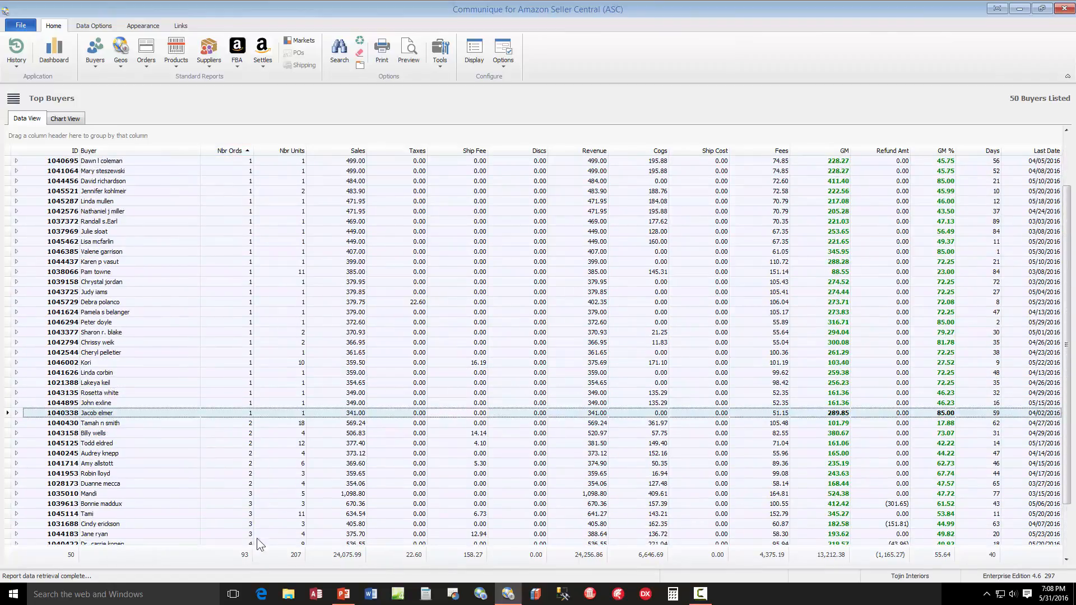
{"action": "scroll", "coordinate": [267, 517], "scroll_direction": "down", "scroll_amount": 2}
{"action": "left_click", "coordinate": [257, 532]}
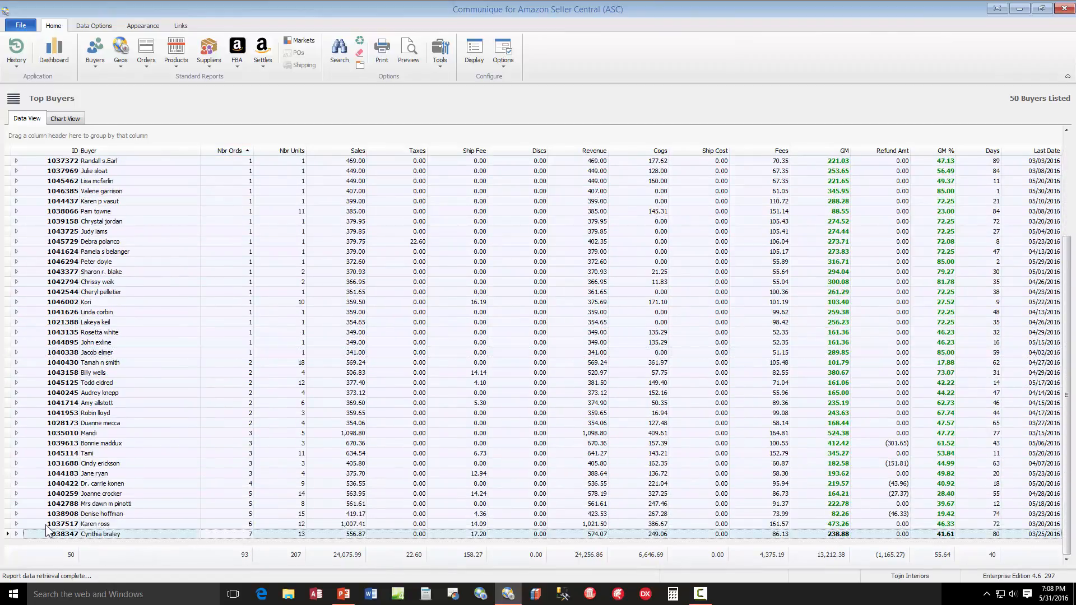
Expand the orders of the last buyer in the grid and the item details of that buyer's order dated 03/12/2016
{"action": "left_click", "coordinate": [16, 534]}
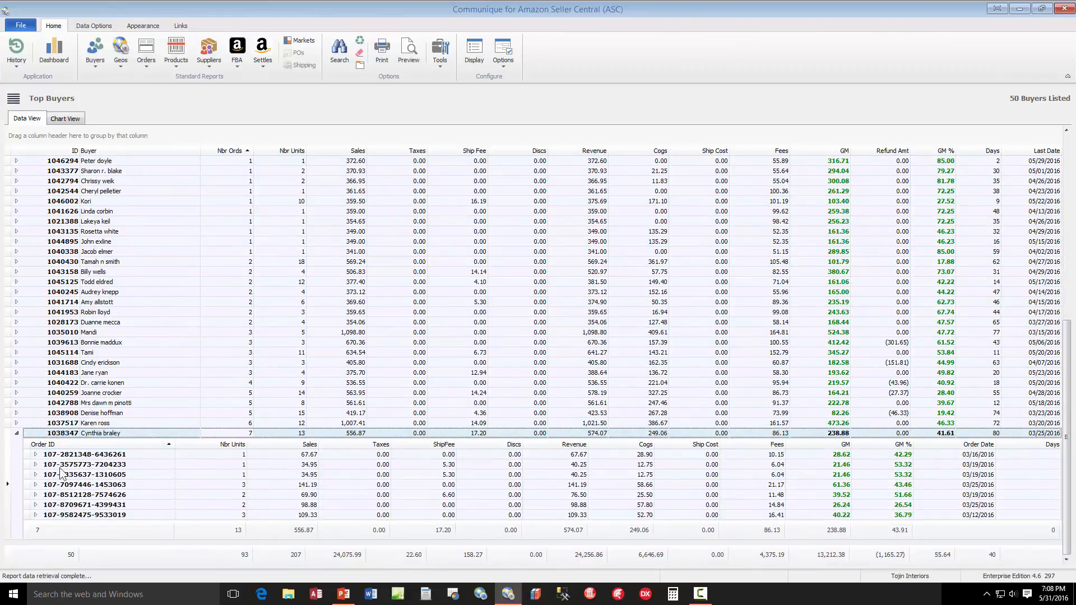
{"action": "left_click", "coordinate": [35, 515]}
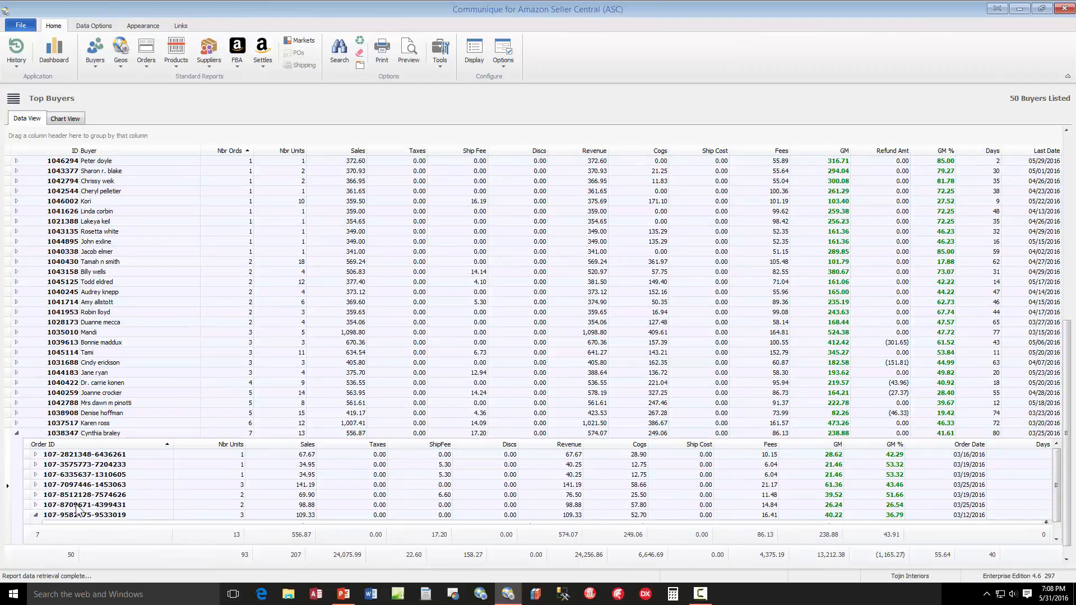
{"action": "scroll", "coordinate": [76, 504], "scroll_direction": "down", "scroll_amount": 2}
{"action": "scroll", "coordinate": [78, 504], "scroll_direction": "up", "scroll_amount": 2}
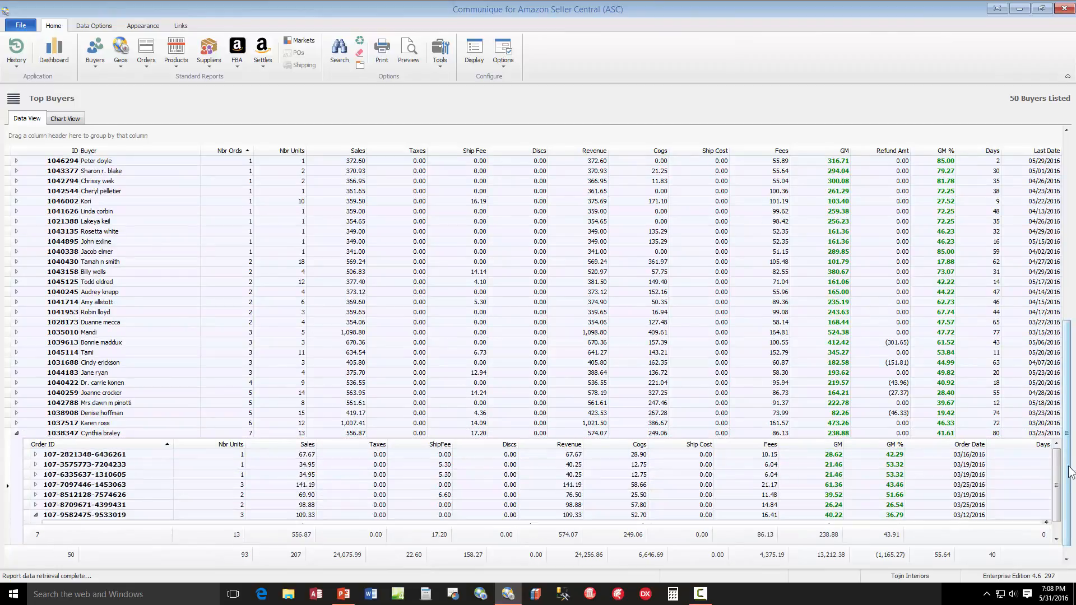
{"action": "left_click_drag", "start_coordinate": [1068, 464], "coordinate": [1064, 545]}
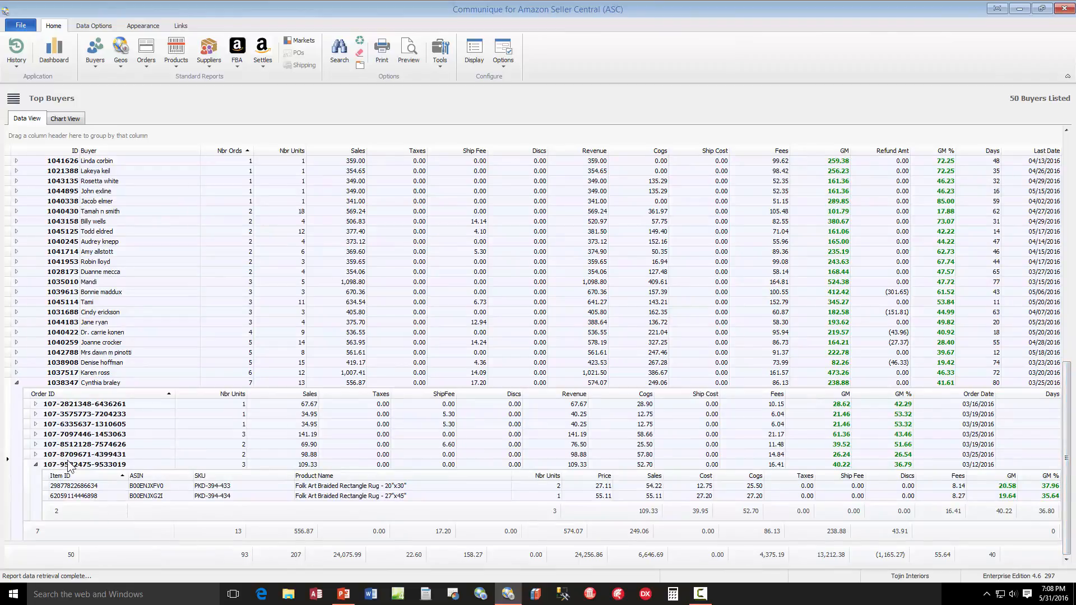
Expand the items of the same buyer's 03/25/2016 order, and the orders of the buyer with two orders and six units
{"action": "left_click", "coordinate": [238, 435]}
{"action": "left_click", "coordinate": [36, 435]}
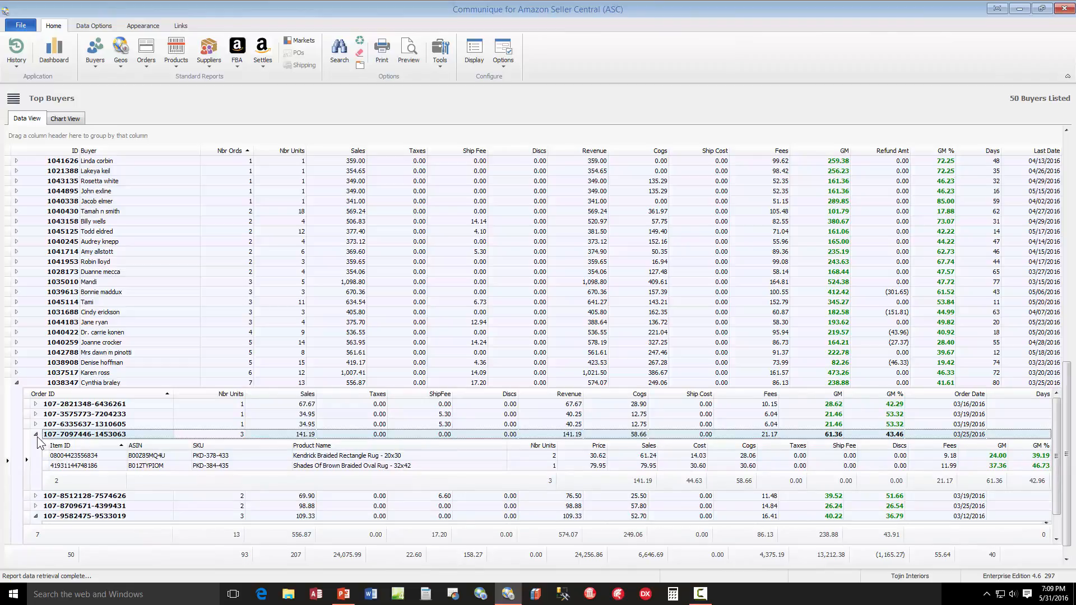
{"action": "left_click", "coordinate": [242, 254]}
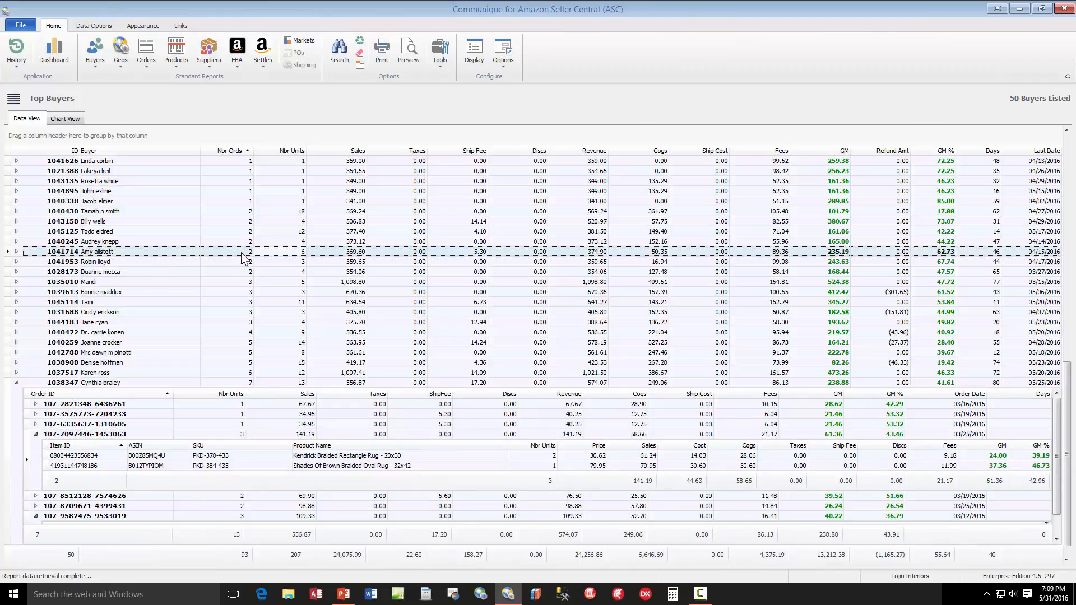
{"action": "left_click", "coordinate": [17, 251]}
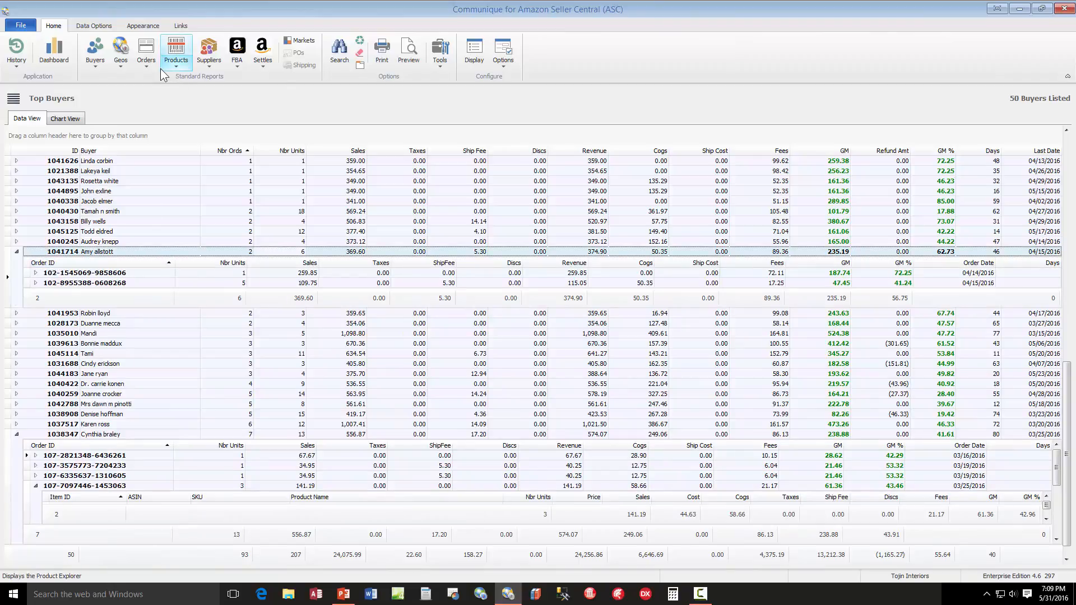
Open the Best Product Sellers report under the product sales reports, reset its data filters and apply them
{"action": "left_click", "coordinate": [146, 53]}
{"action": "mouse_move", "coordinate": [177, 194]}
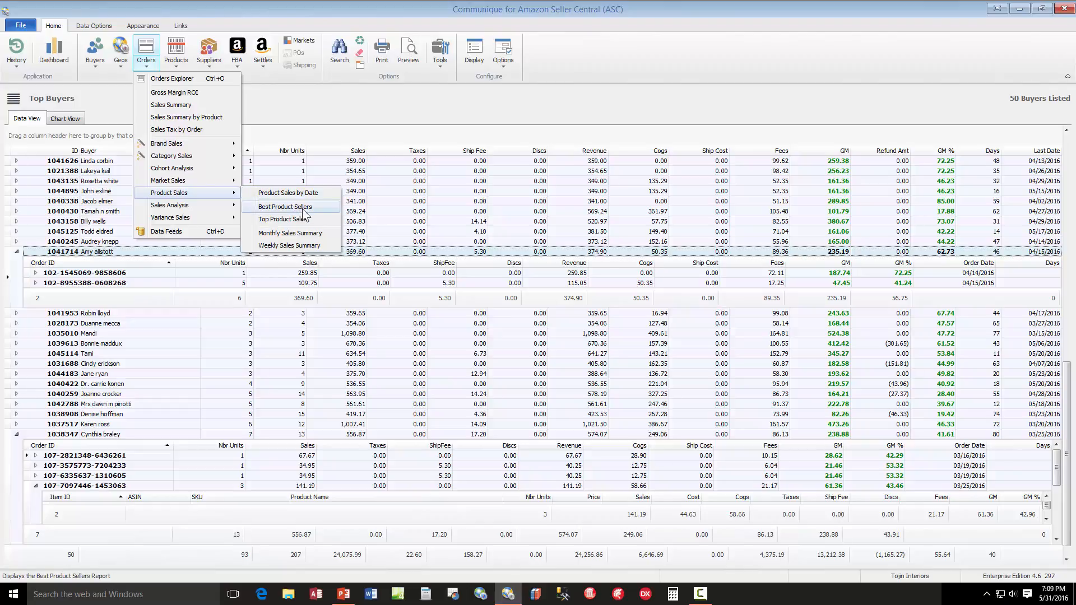
{"action": "left_click", "coordinate": [285, 207]}
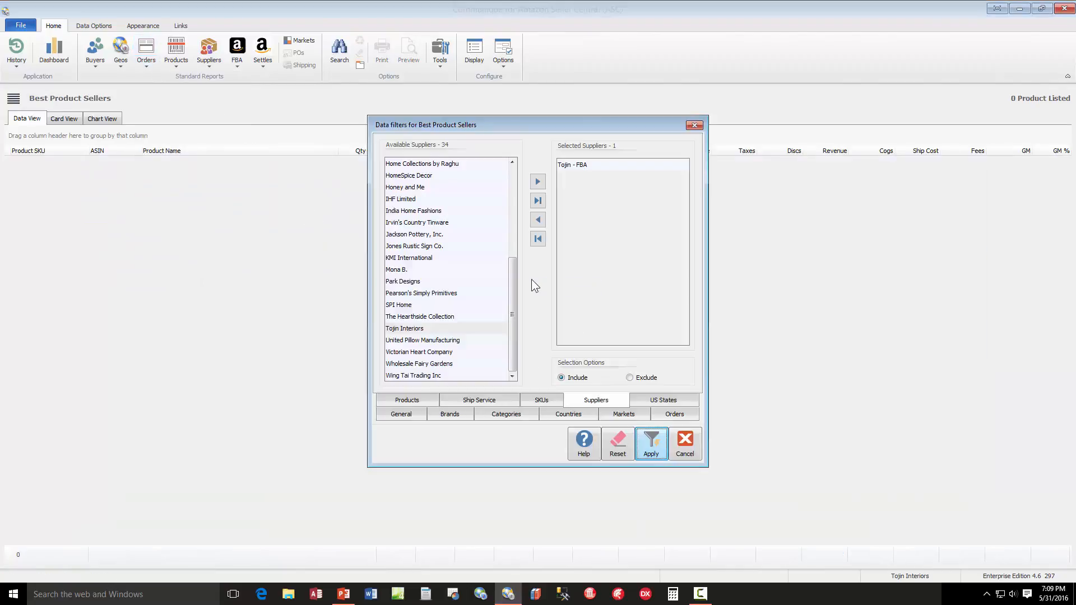
{"action": "left_click", "coordinate": [618, 451]}
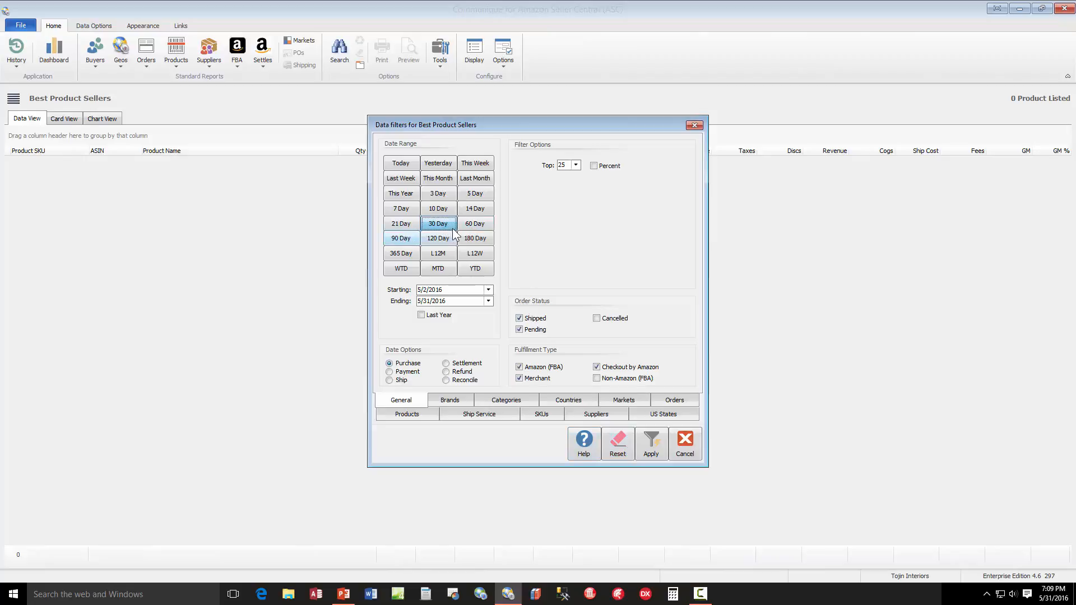
{"action": "left_click", "coordinate": [649, 441]}
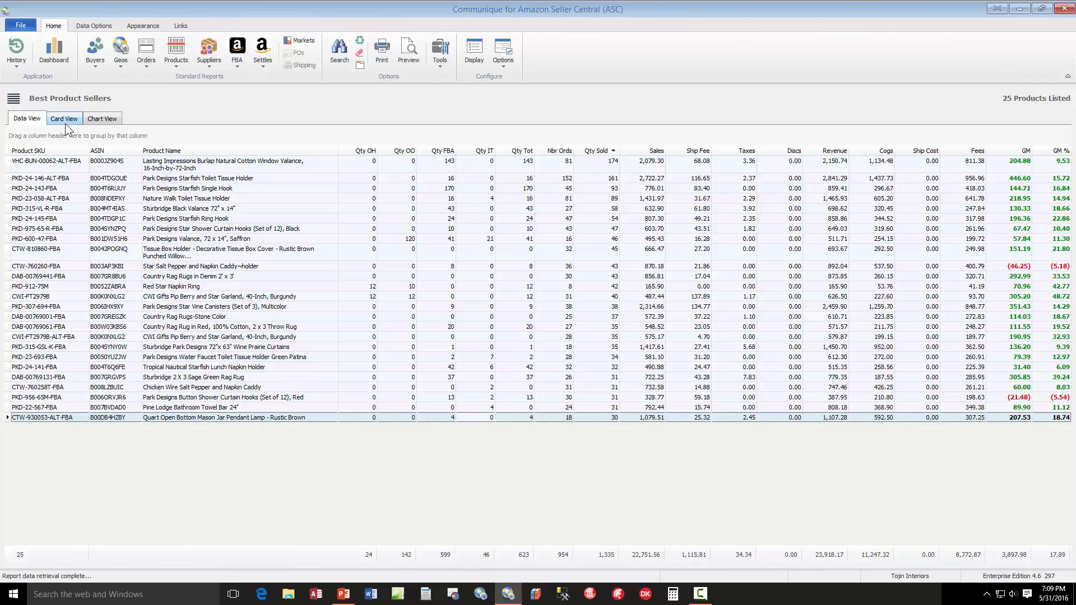
View the Best Product Sellers chart and product cards, expanding the cards' Product Info, Quantities and Sales Info sections
{"action": "left_click", "coordinate": [103, 119]}
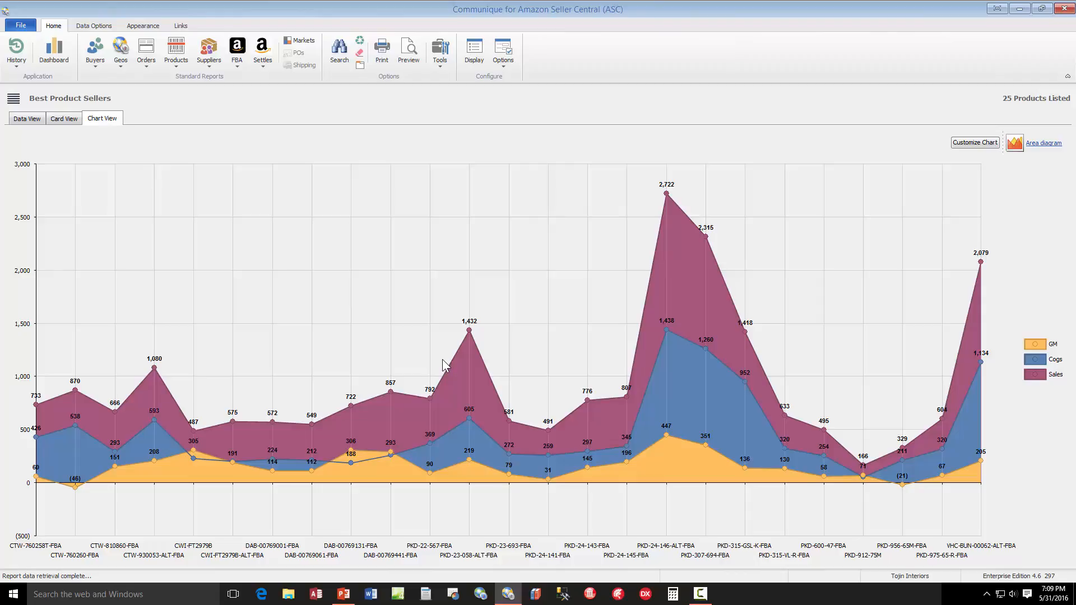
{"action": "left_click", "coordinate": [64, 119]}
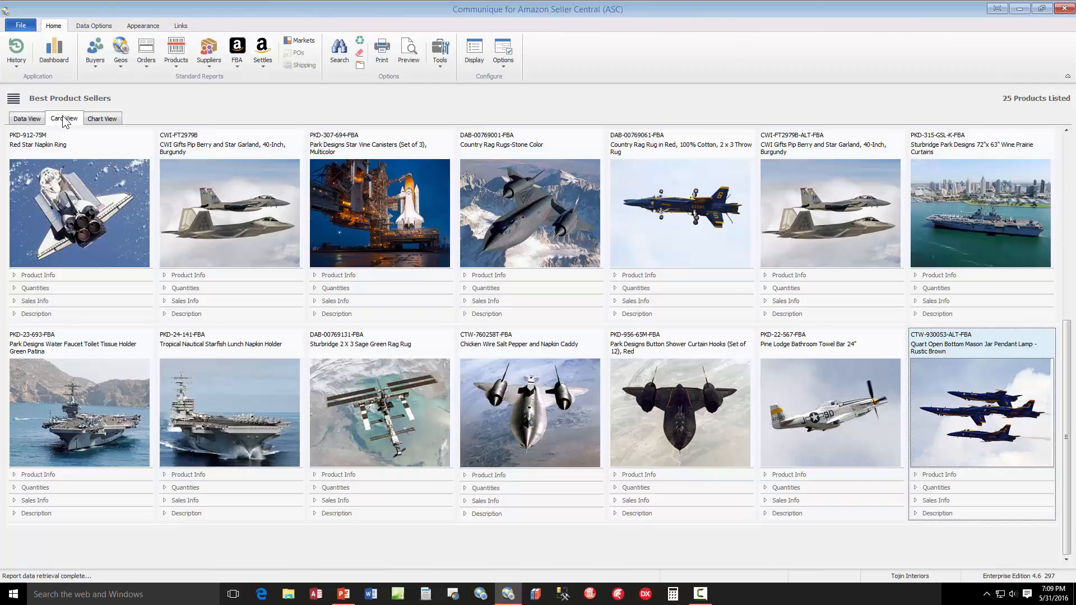
{"action": "left_click", "coordinate": [14, 275]}
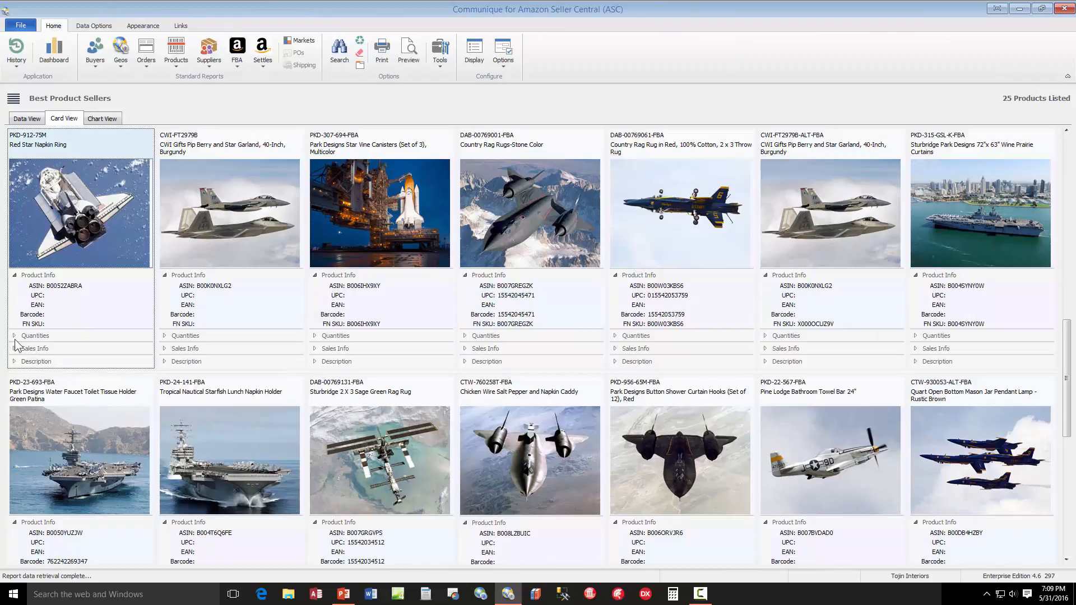
{"action": "left_click", "coordinate": [15, 337]}
{"action": "left_click", "coordinate": [14, 378]}
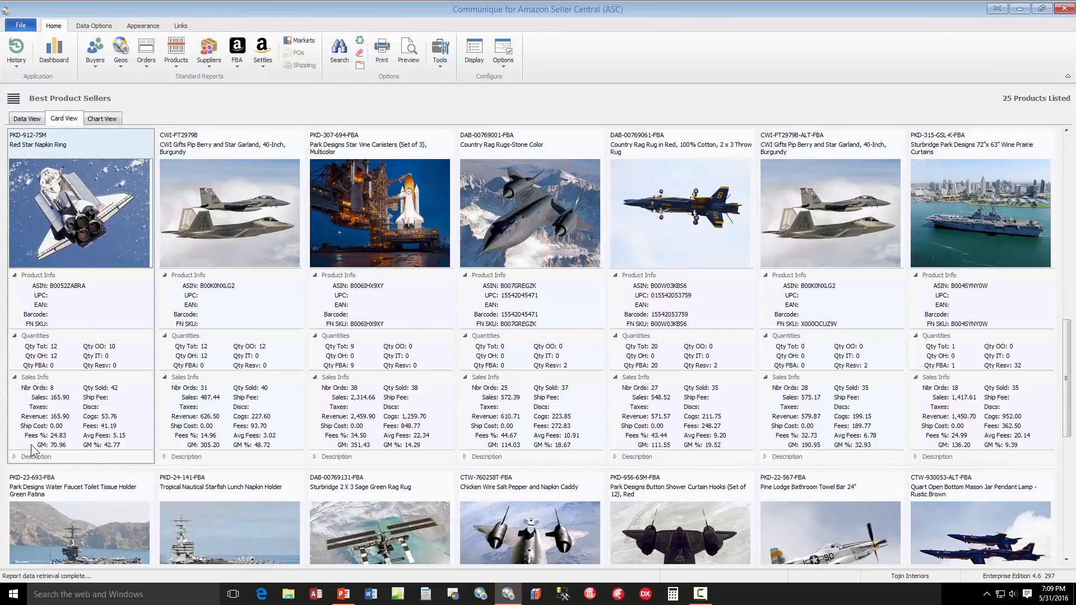
{"action": "scroll", "coordinate": [491, 432], "scroll_direction": "down", "scroll_amount": 3}
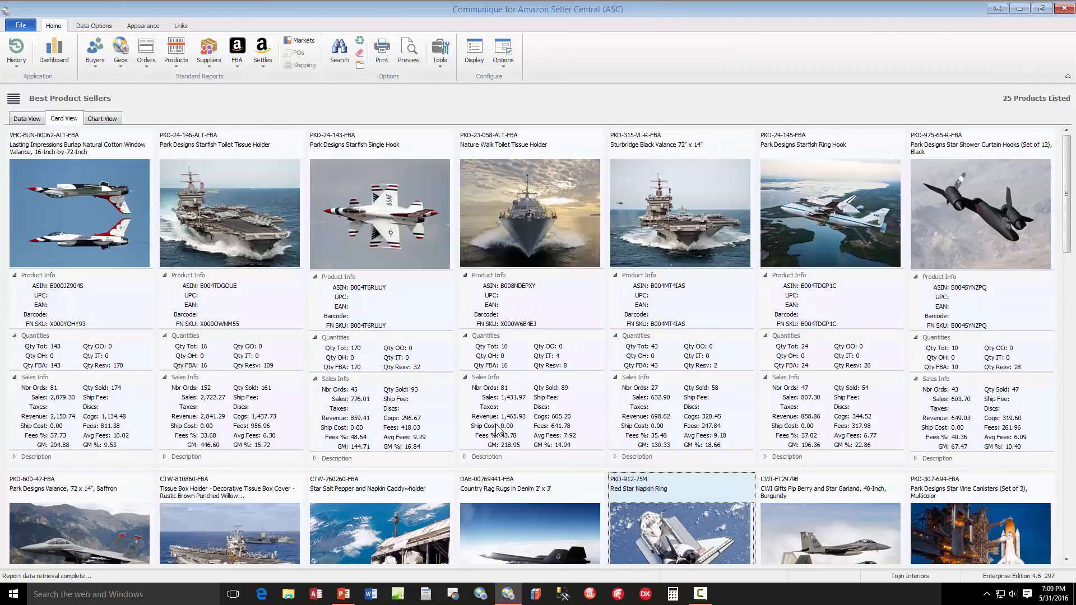
Collapse the Product Info, Quantities and Sales Info sections of the product cards and return to the data grid
{"action": "left_click", "coordinate": [14, 275]}
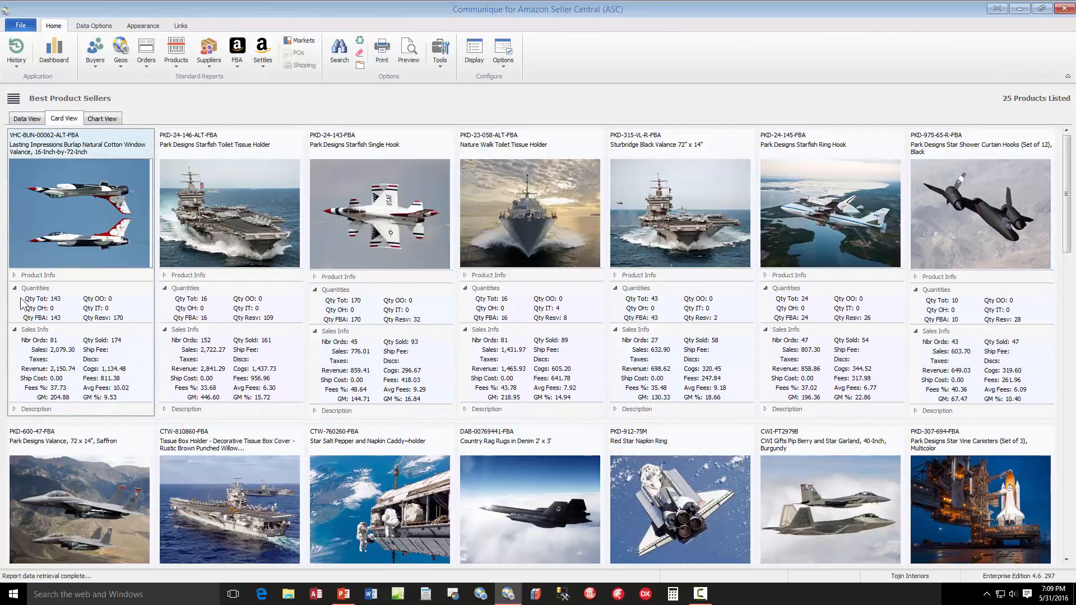
{"action": "left_click", "coordinate": [14, 289]}
{"action": "left_click", "coordinate": [15, 301]}
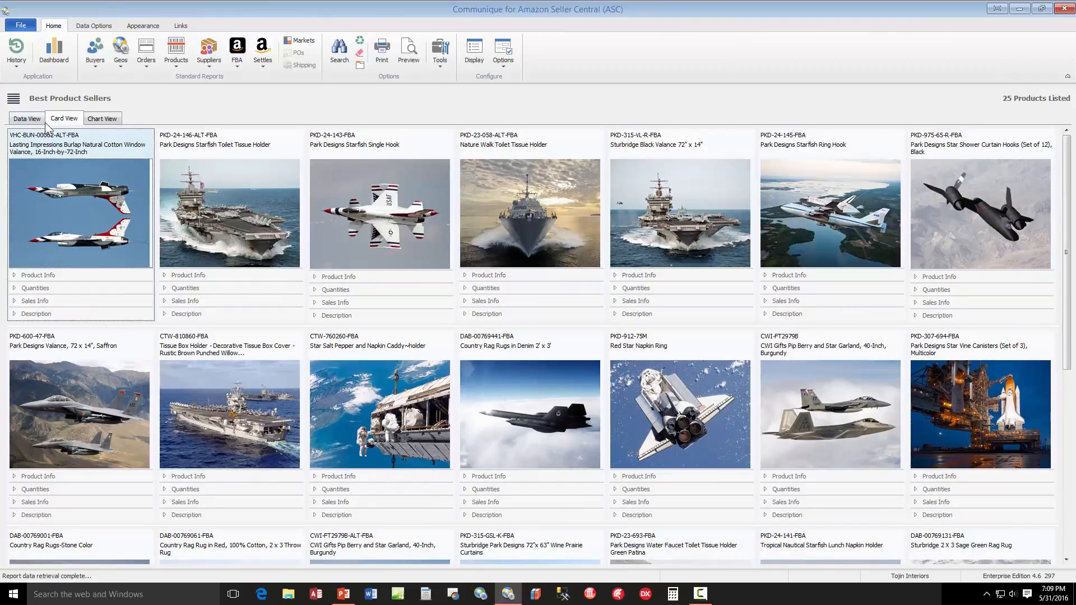
{"action": "left_click", "coordinate": [24, 119]}
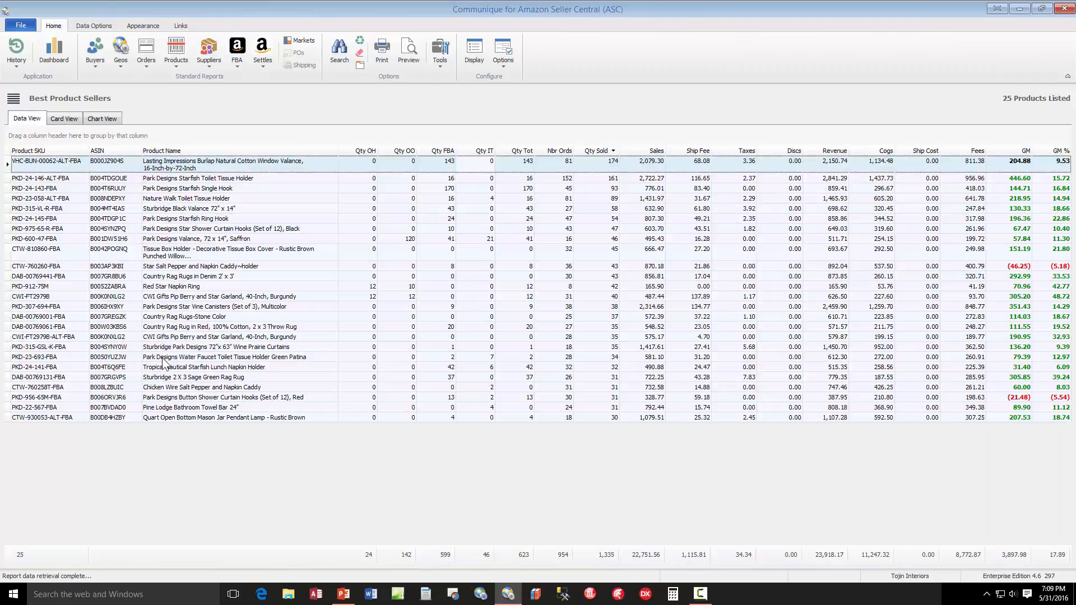